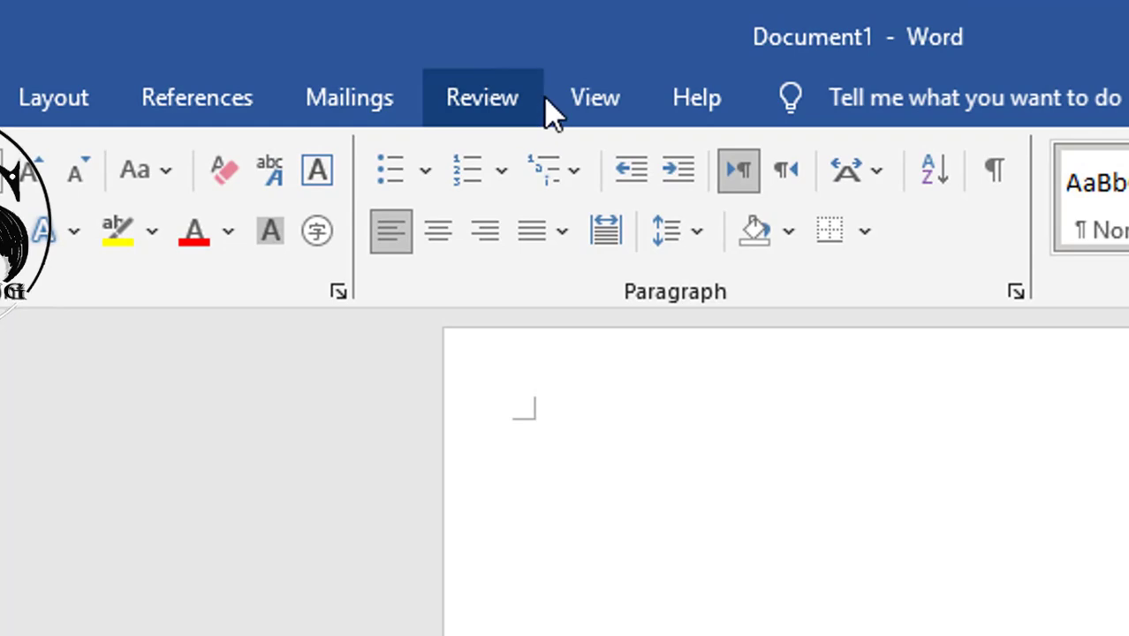
- Fill the blank document with sample text using =rand(20,8) and return to the beginning of the document
left_click(631, 99)
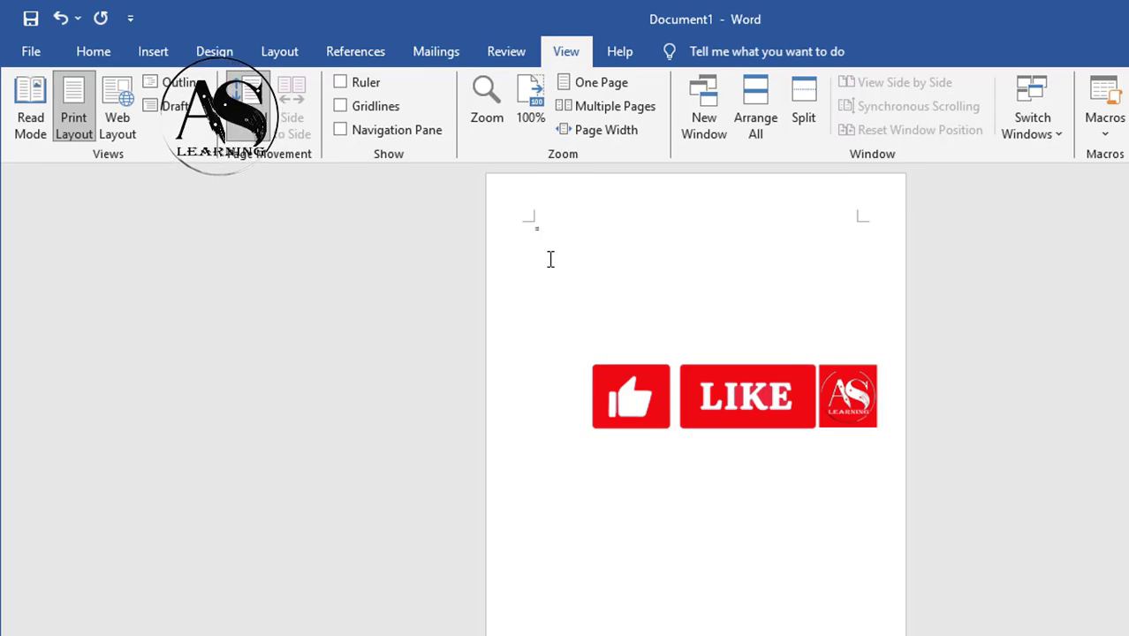
type("rand(20,8")
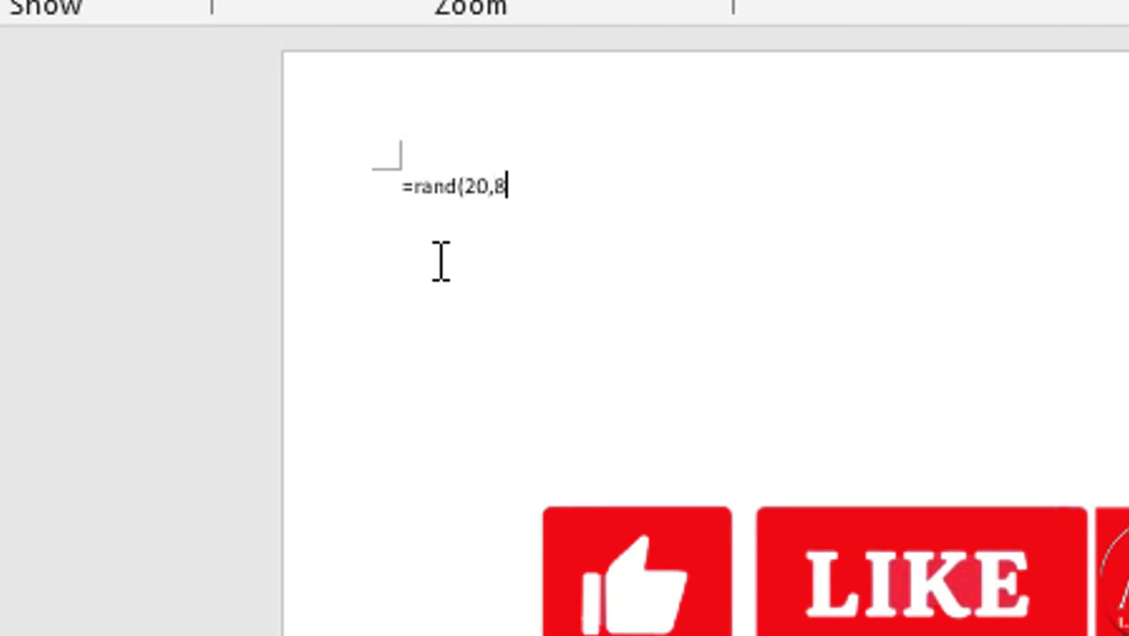
type(")")
key("Return")
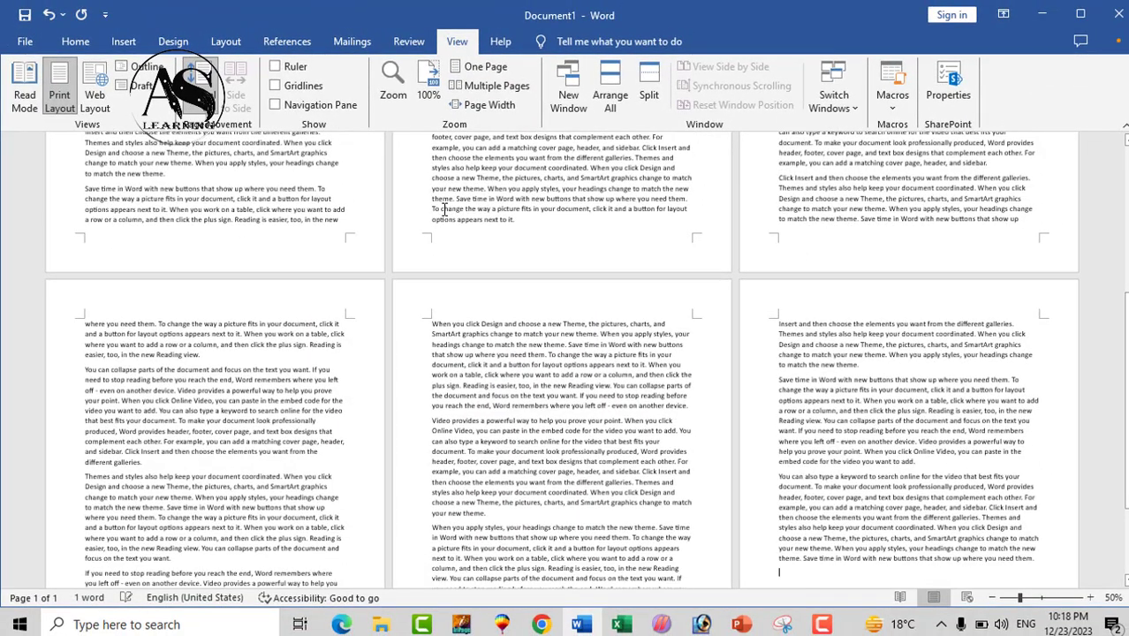
key("ctrl+Home")
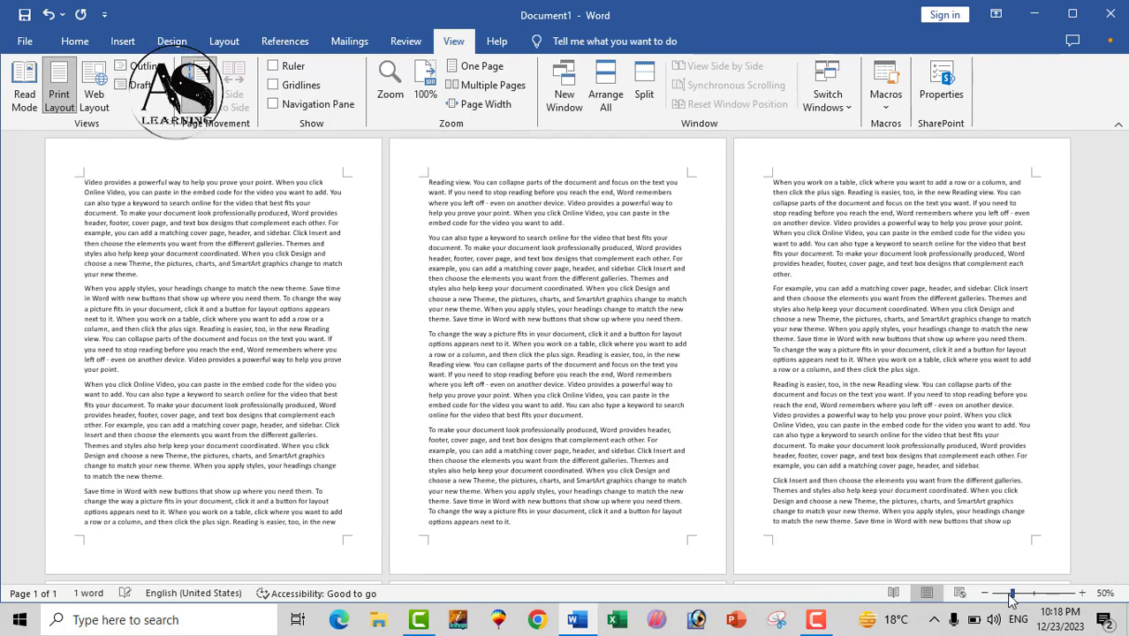
left_click_drag(1013, 599, 1034, 599)
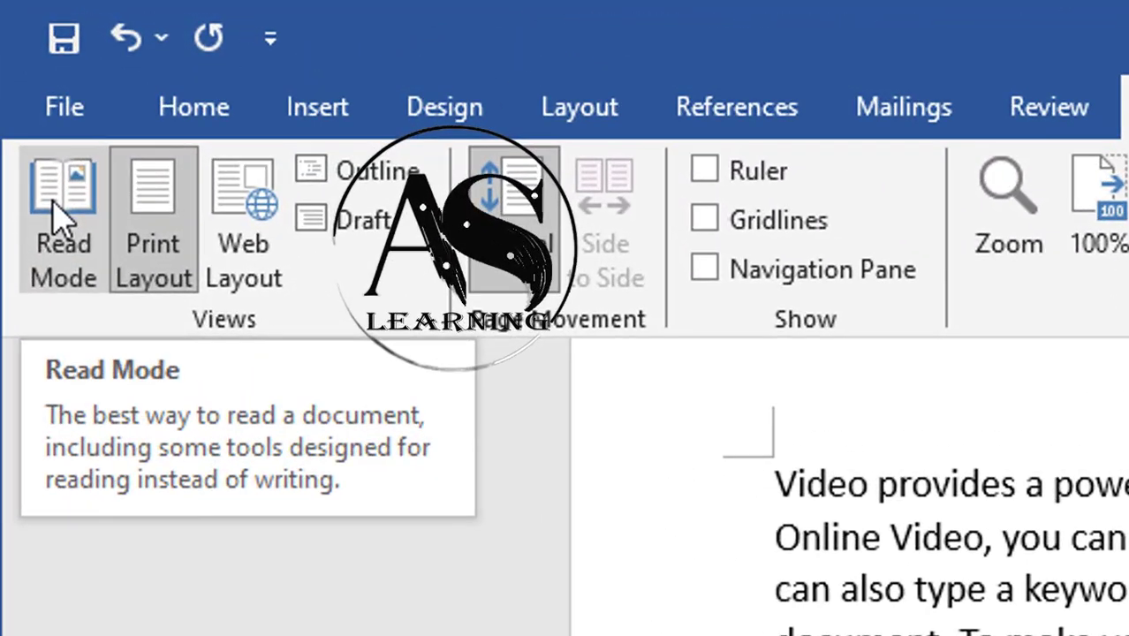
- View the document in Read Mode, page forward through several screens, and return to editing
left_click(24, 88)
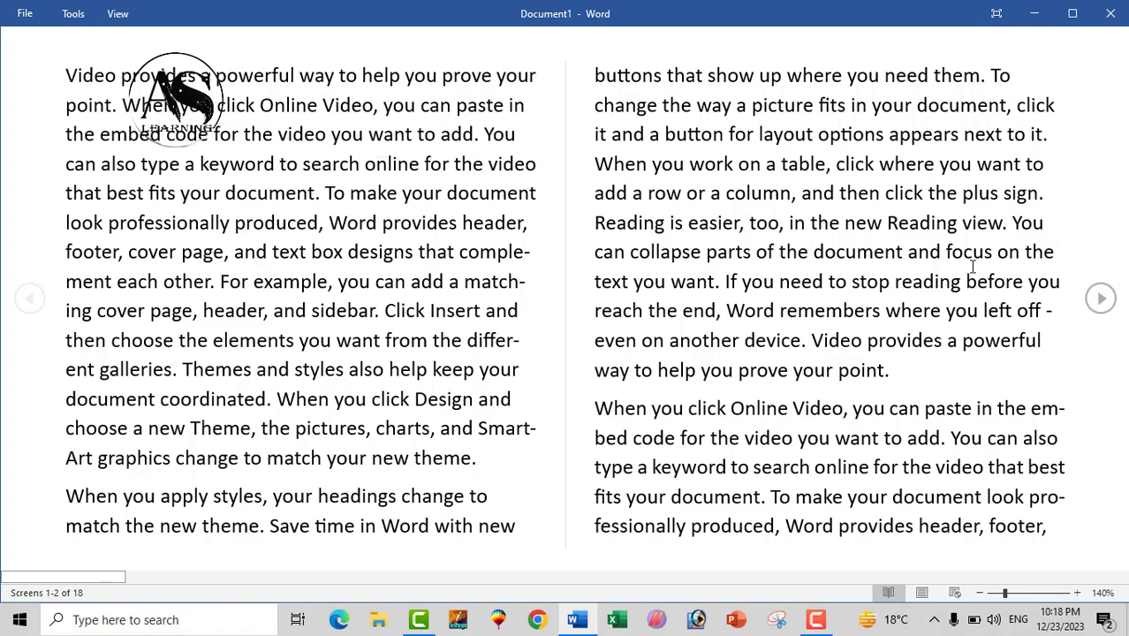
left_click(1101, 300)
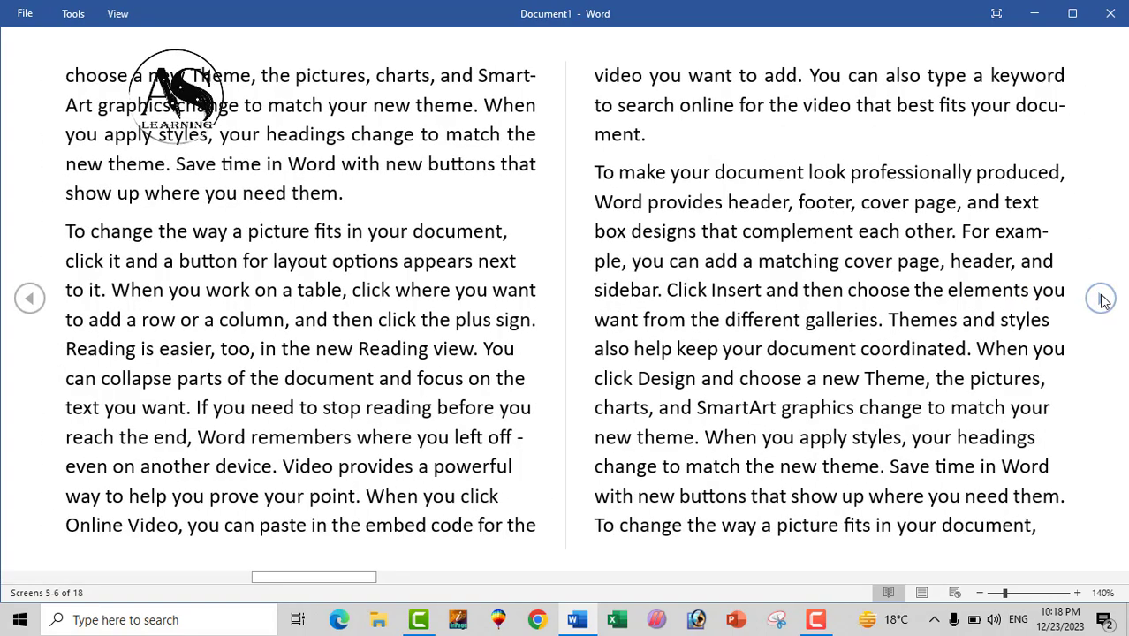
left_click(1102, 300)
left_click(1102, 301)
left_click(1102, 301)
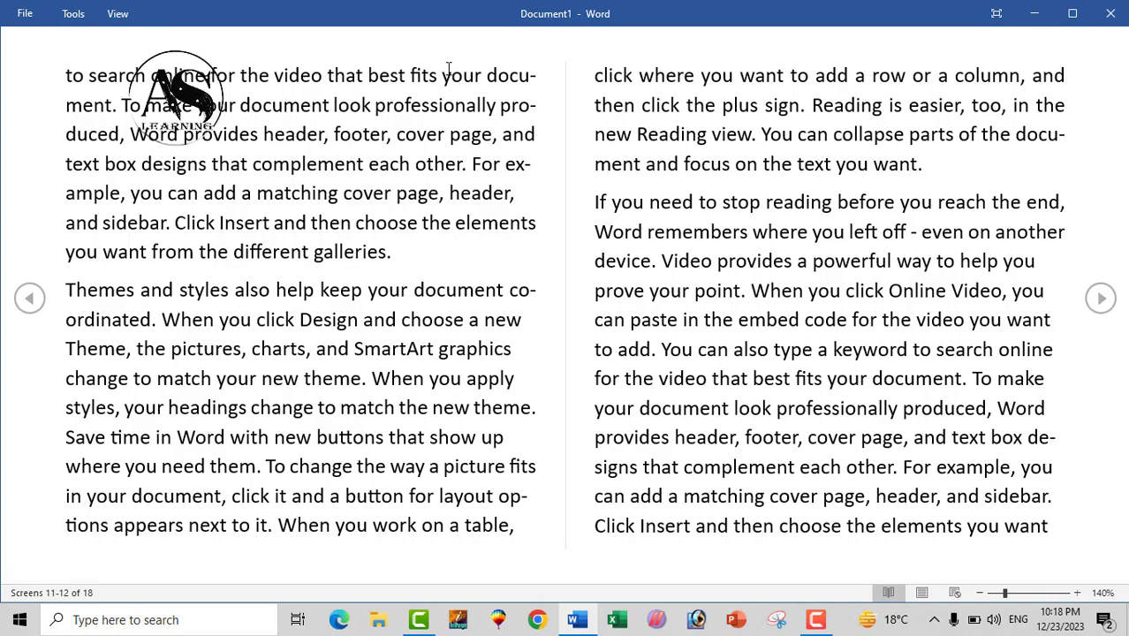
left_click(113, 13)
left_click(142, 41)
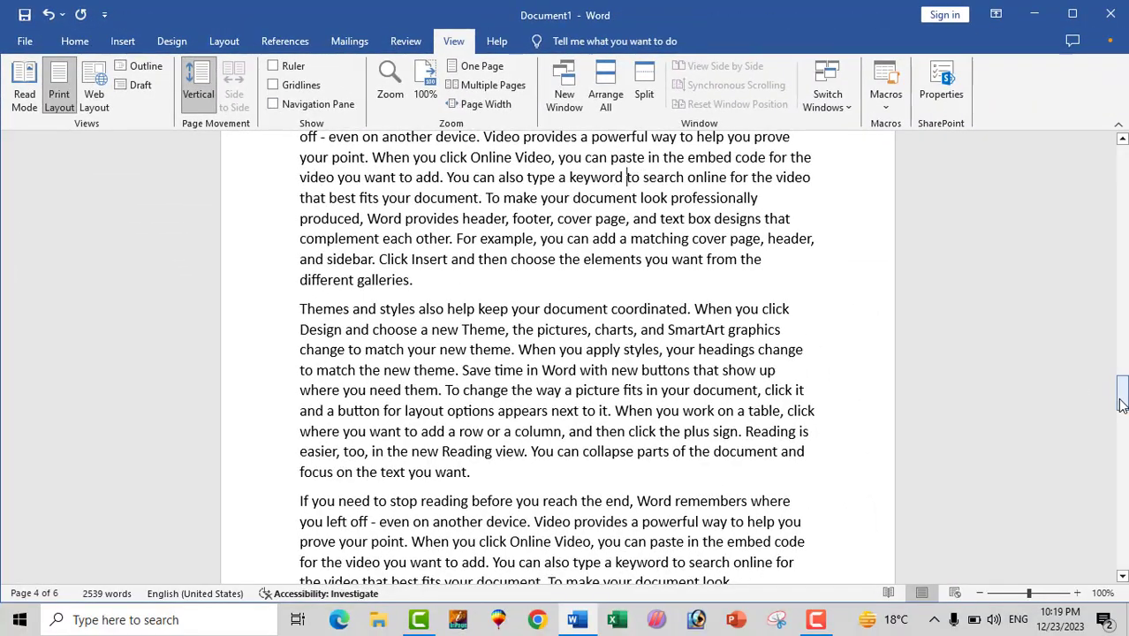
- View the document in Web Layout at 75% and 95% zoom, and return to Print Layout
left_click_drag(1123, 405, 1120, 225)
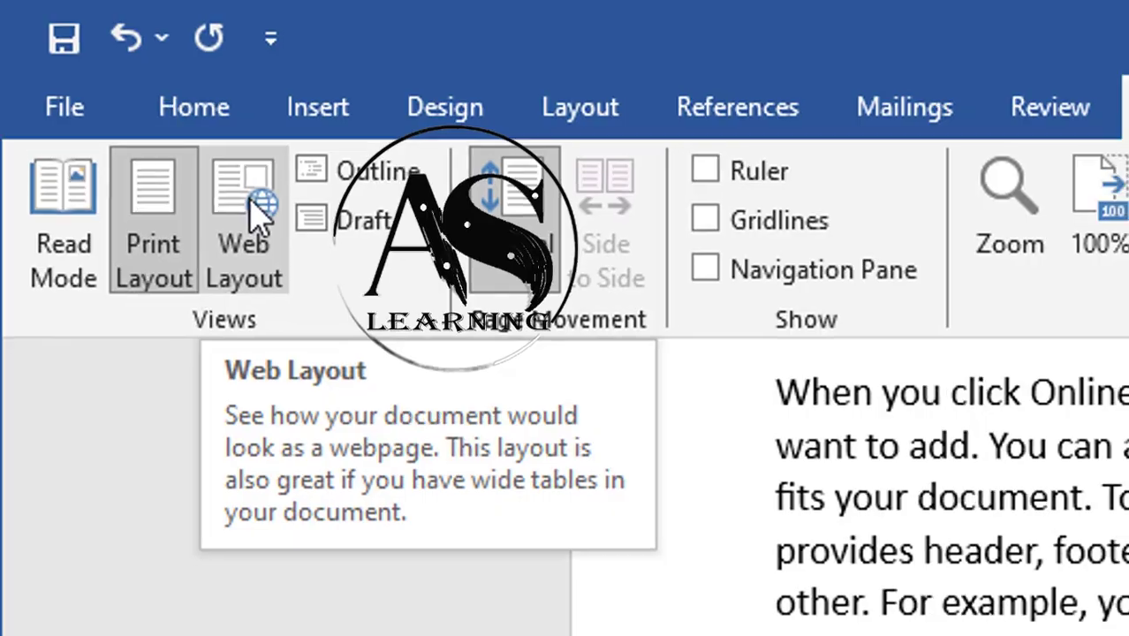
left_click(273, 202)
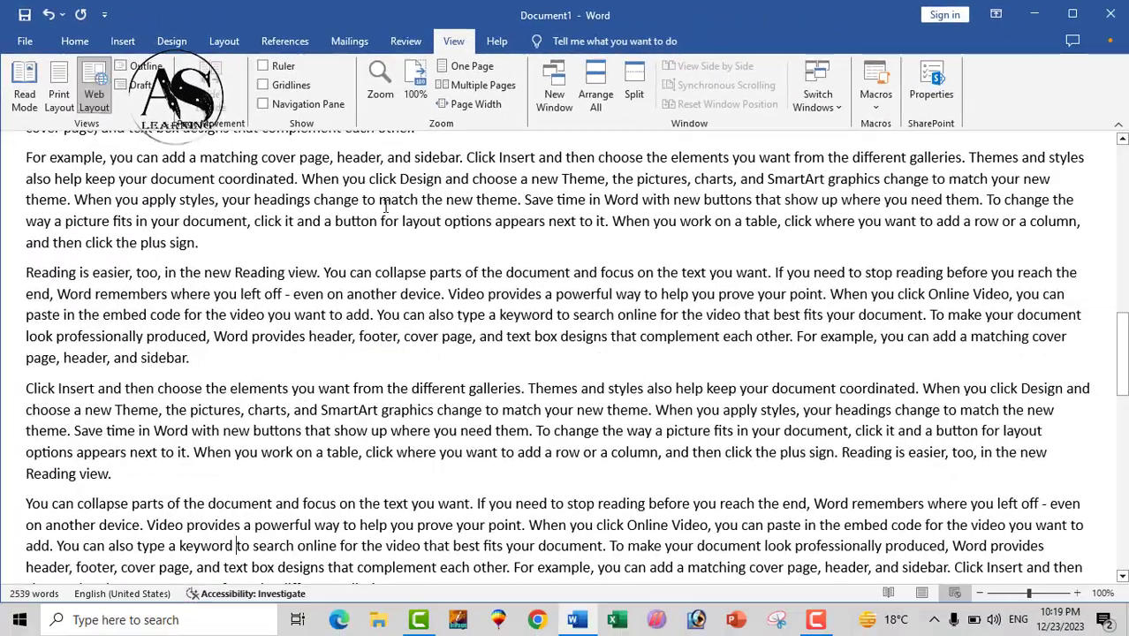
scroll(386, 205, "down", 10)
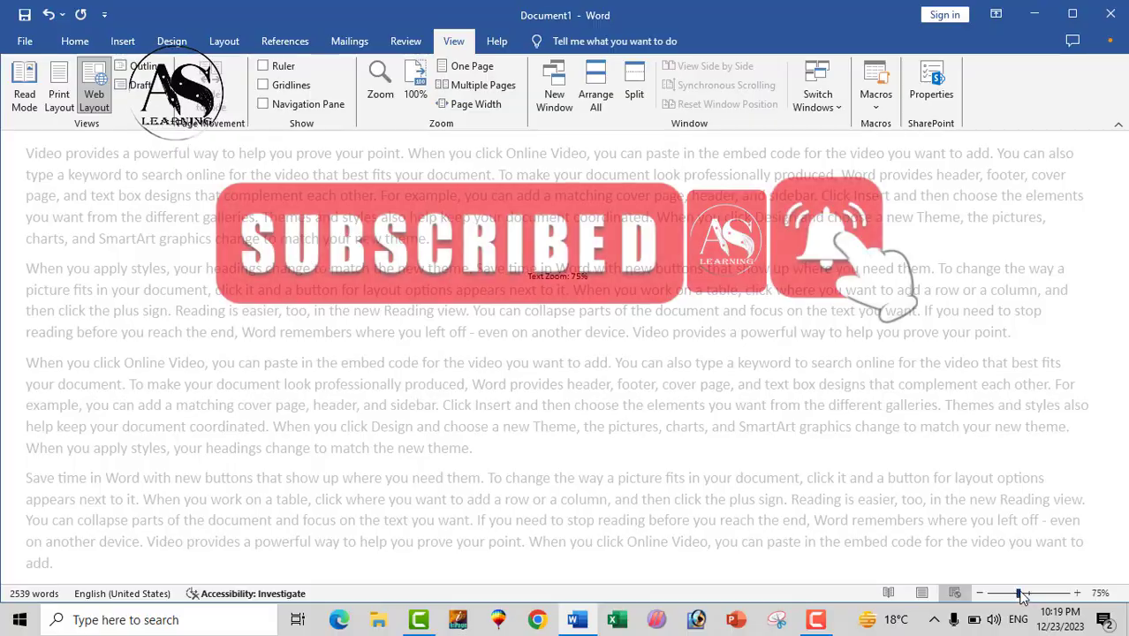
left_click_drag(1028, 594, 1022, 594)
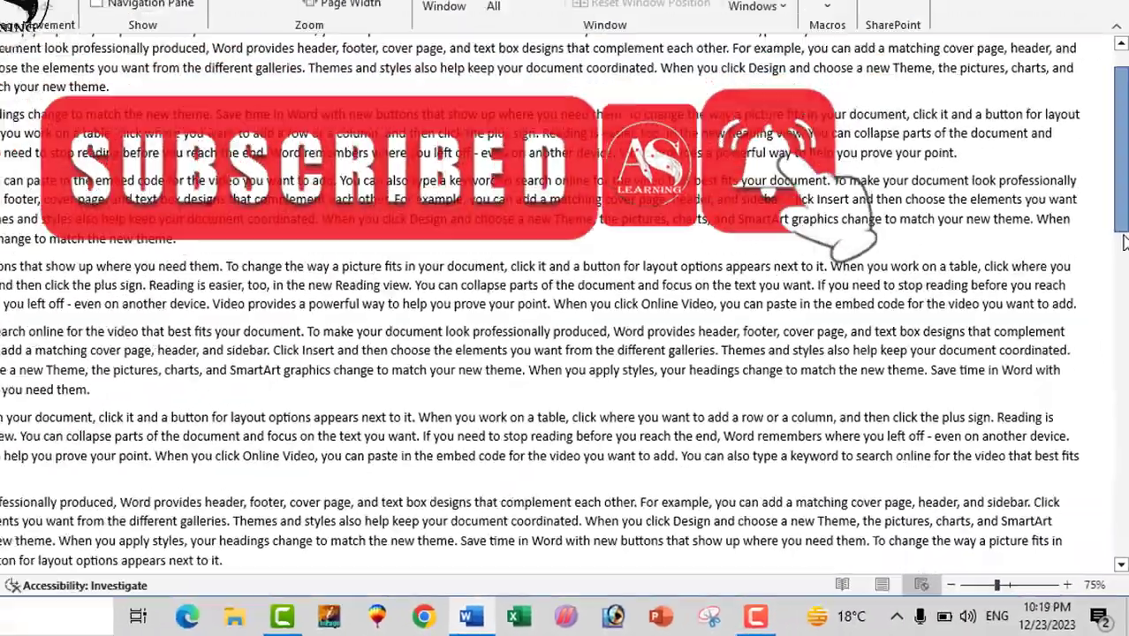
left_click_drag(1124, 237, 1125, 436)
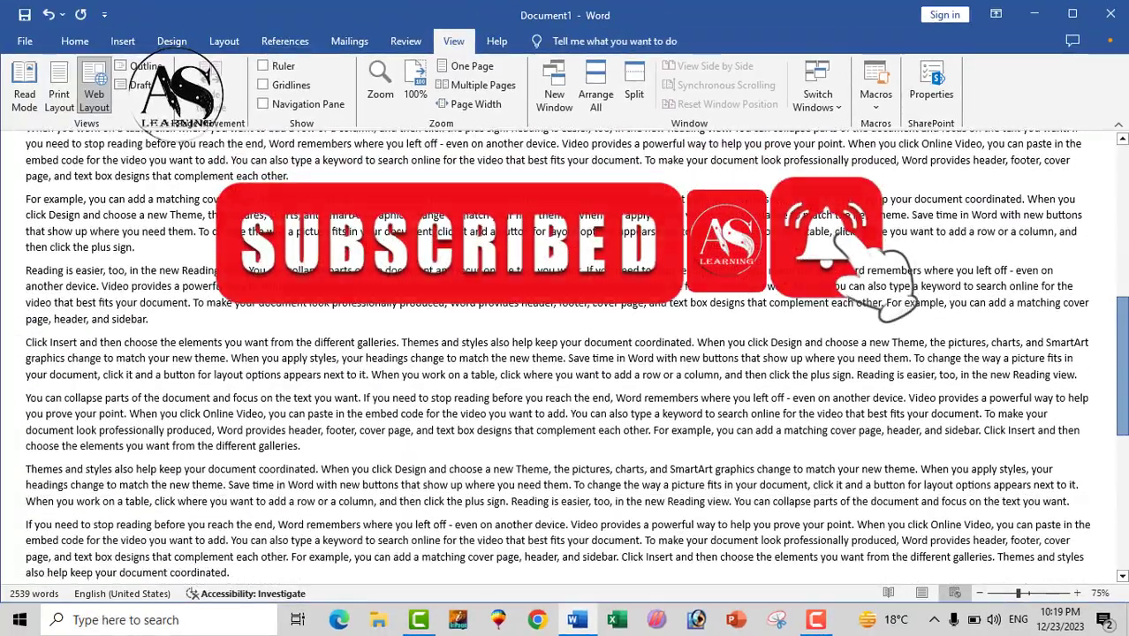
left_click(1027, 595)
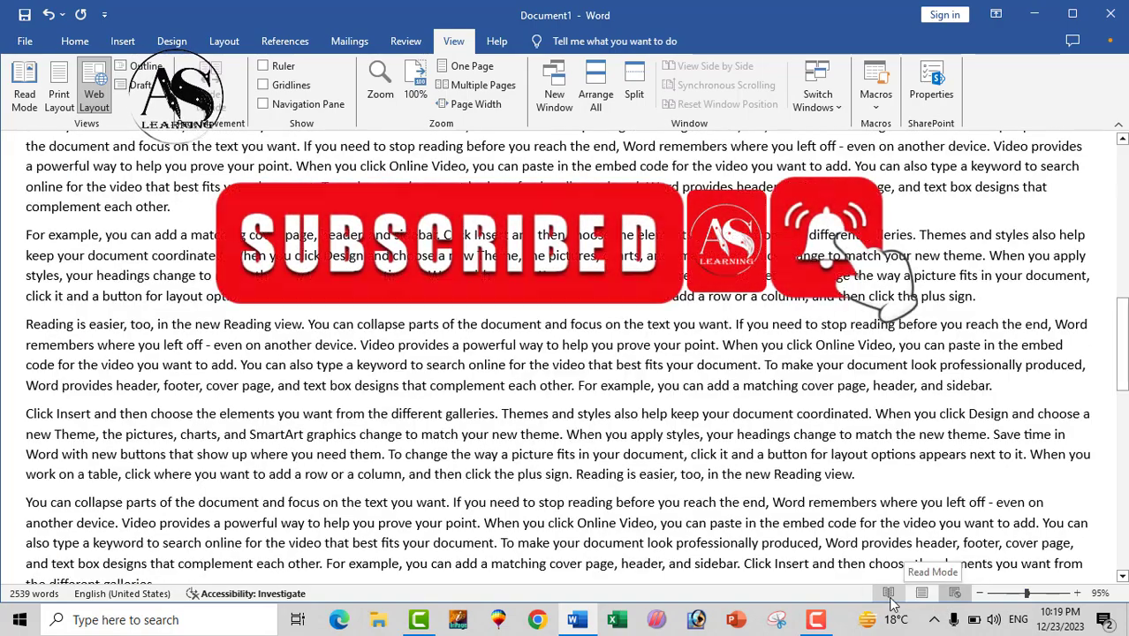
left_click(921, 592)
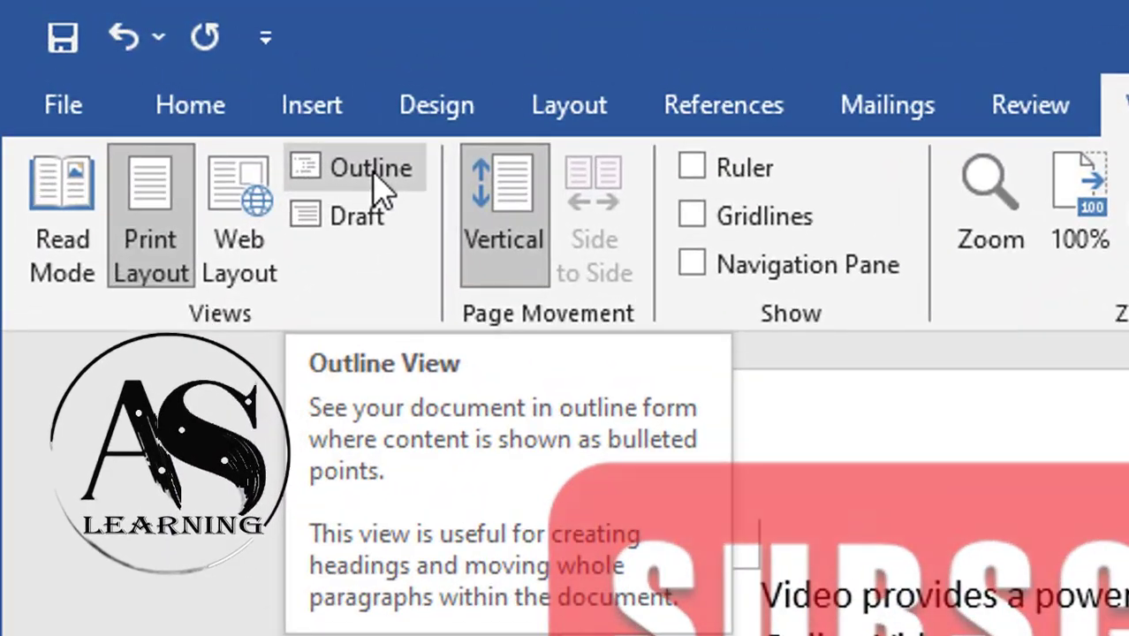
- View the document in Outline view, reveal the master document commands, and close Outline view
left_click(362, 177)
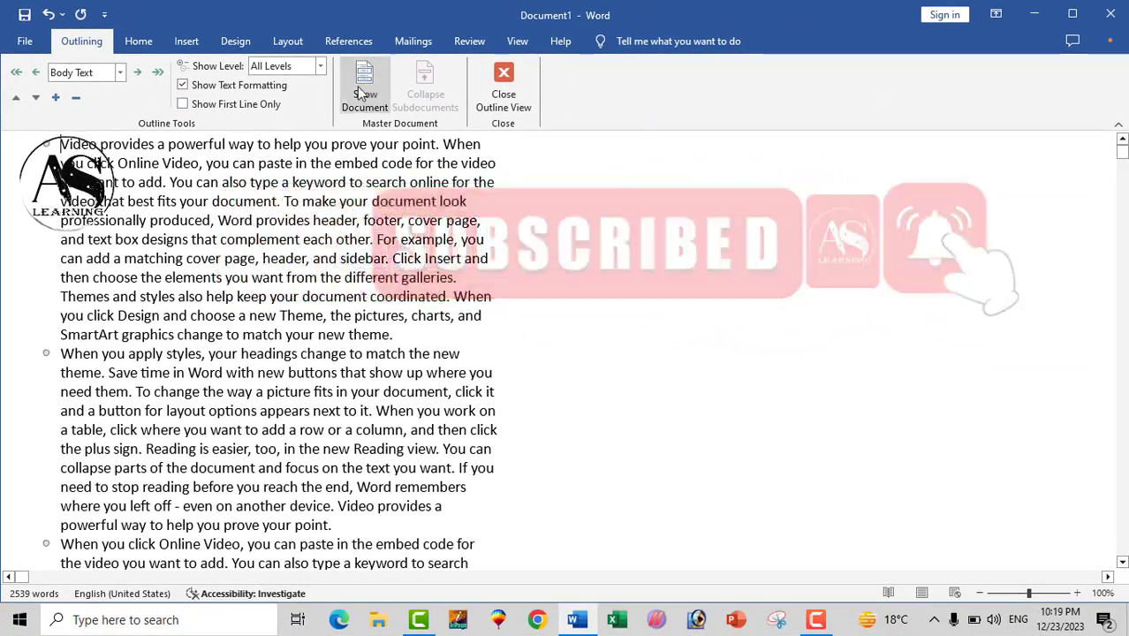
left_click(365, 94)
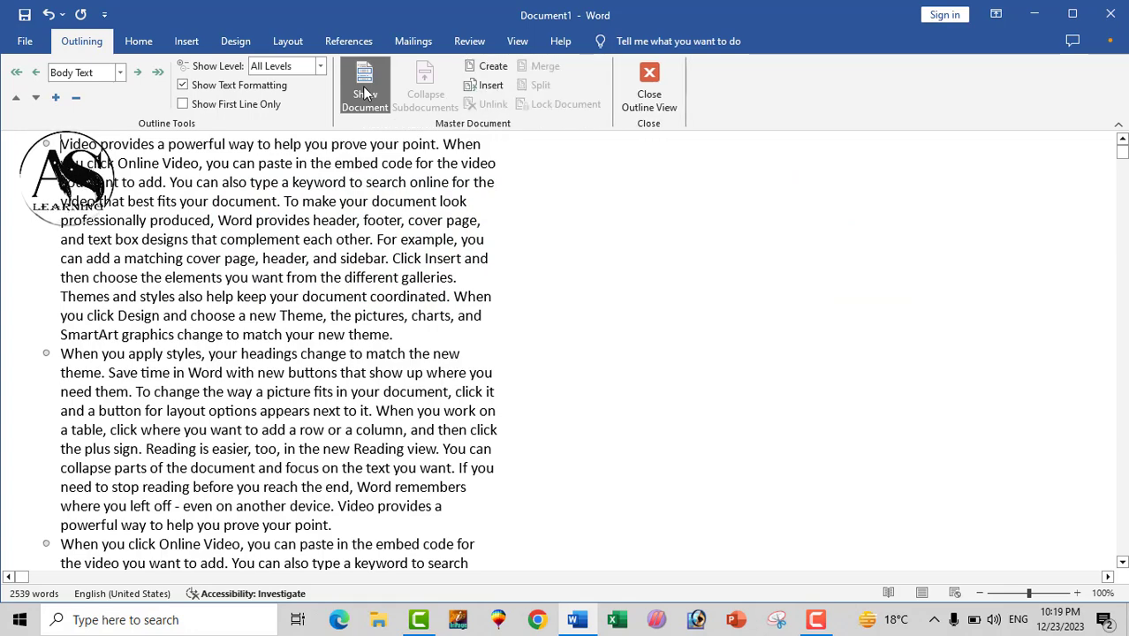
left_click(670, 81)
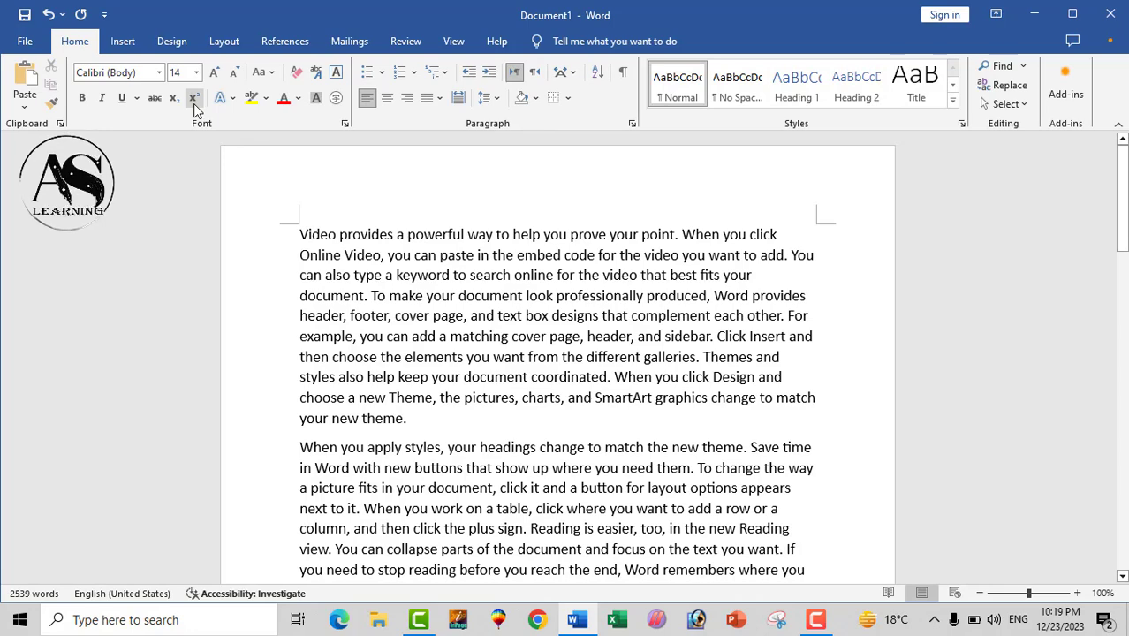
- Switch the document to Draft view
left_click(445, 48)
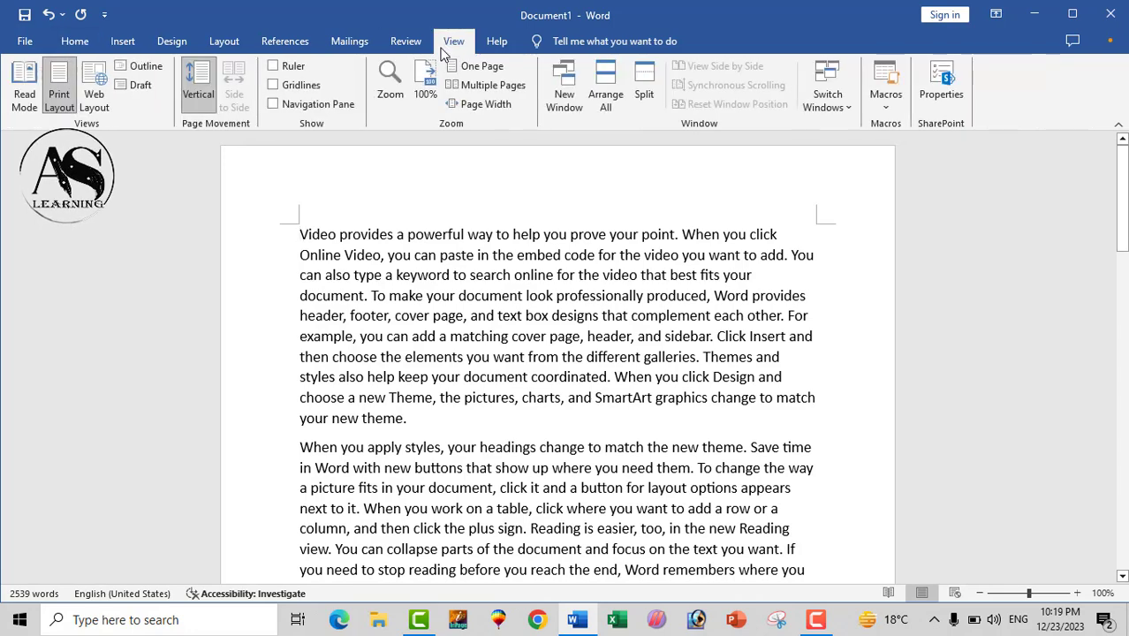
left_click(139, 85)
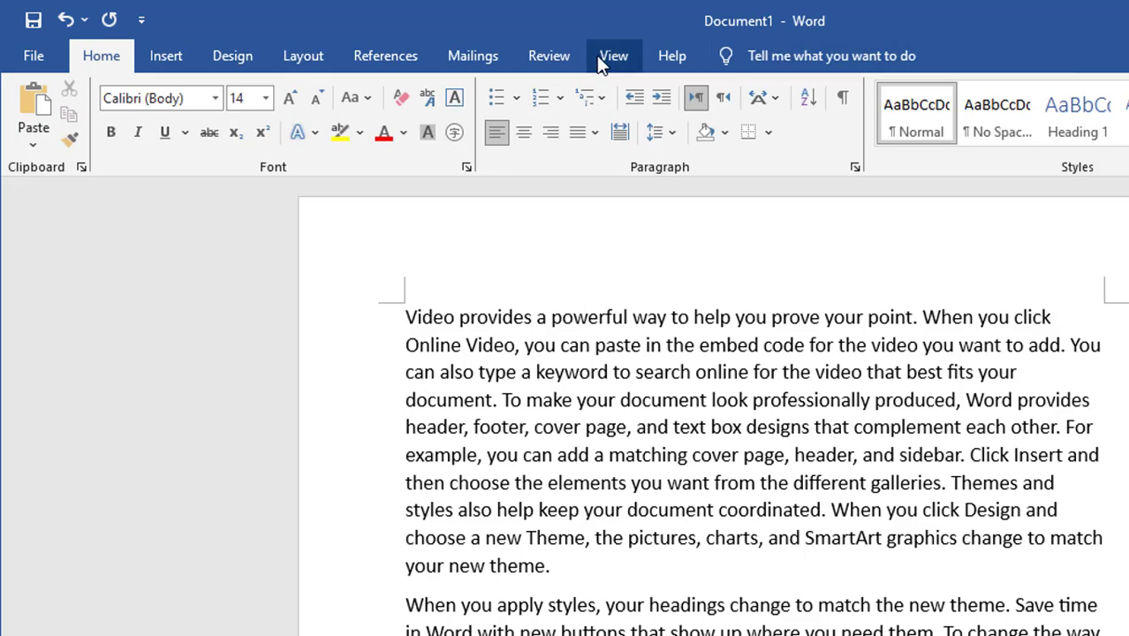
- Show the ruler and use it to move the first paragraph's left indent about 0.3 inch into the left margin
left_click(612, 57)
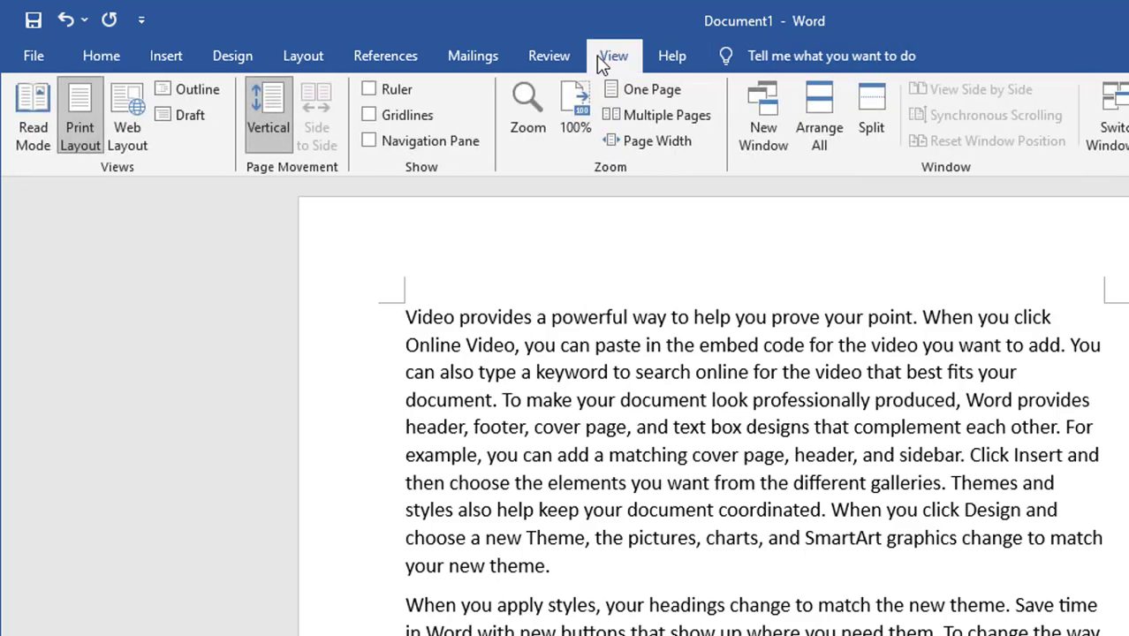
left_click(397, 97)
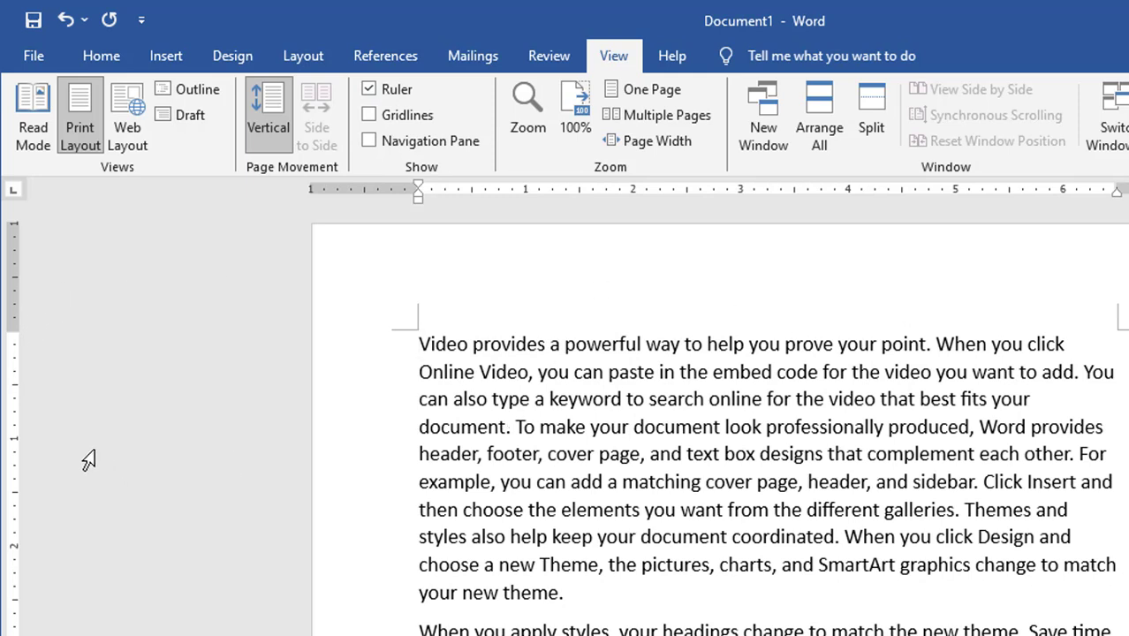
mouse_move(11, 330)
left_mouse_down()
mouse_move(11, 283)
mouse_move(12, 404)
mouse_move(13, 330)
left_mouse_up()
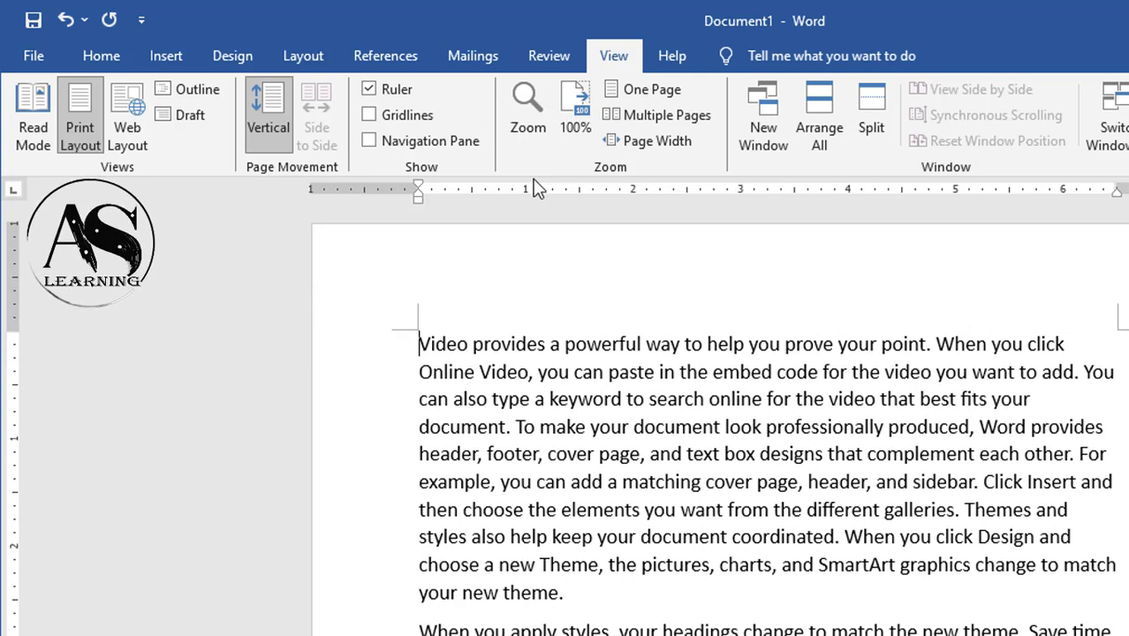
mouse_move(421, 206)
left_mouse_down()
mouse_move(389, 206)
mouse_move(413, 190)
mouse_move(378, 191)
mouse_move(413, 191)
mouse_move(404, 103)
left_mouse_up()
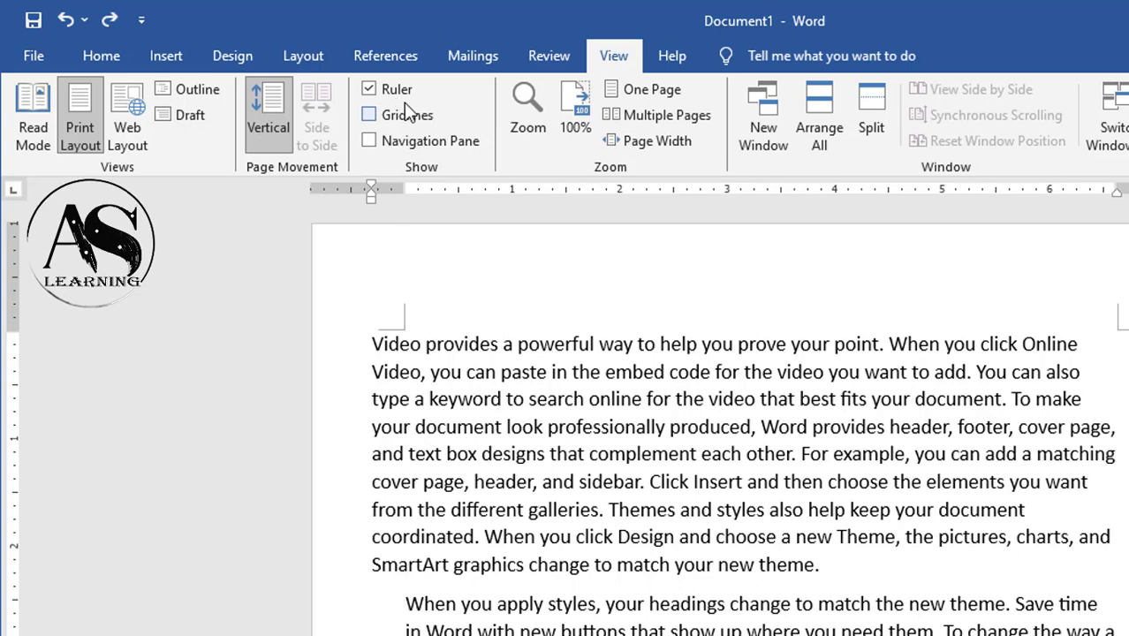
left_click(404, 98)
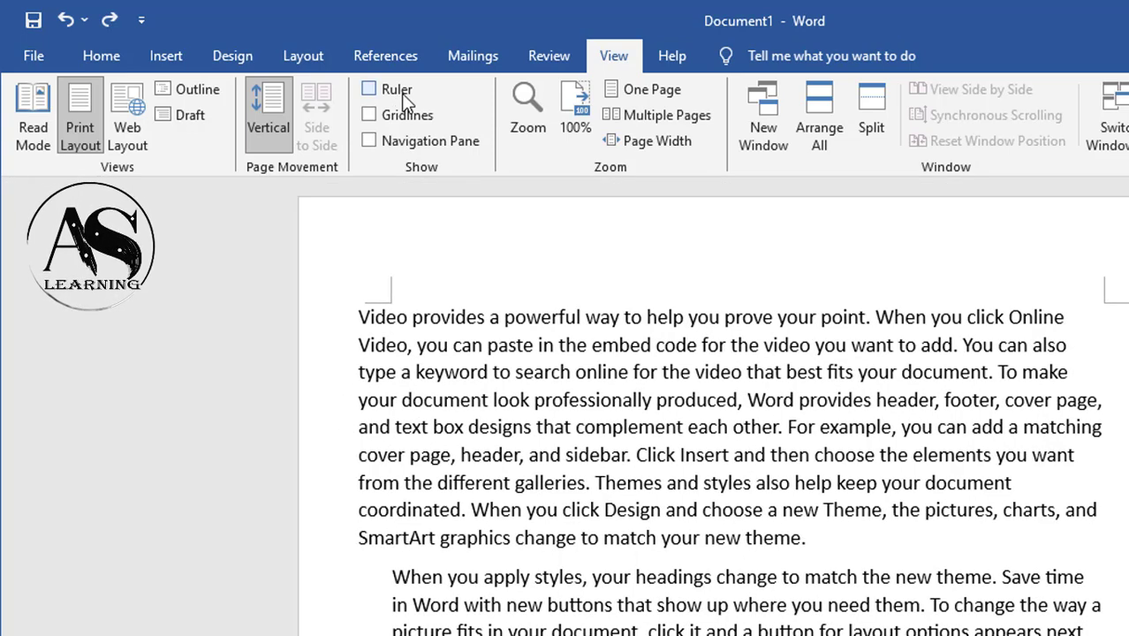
left_click(403, 91)
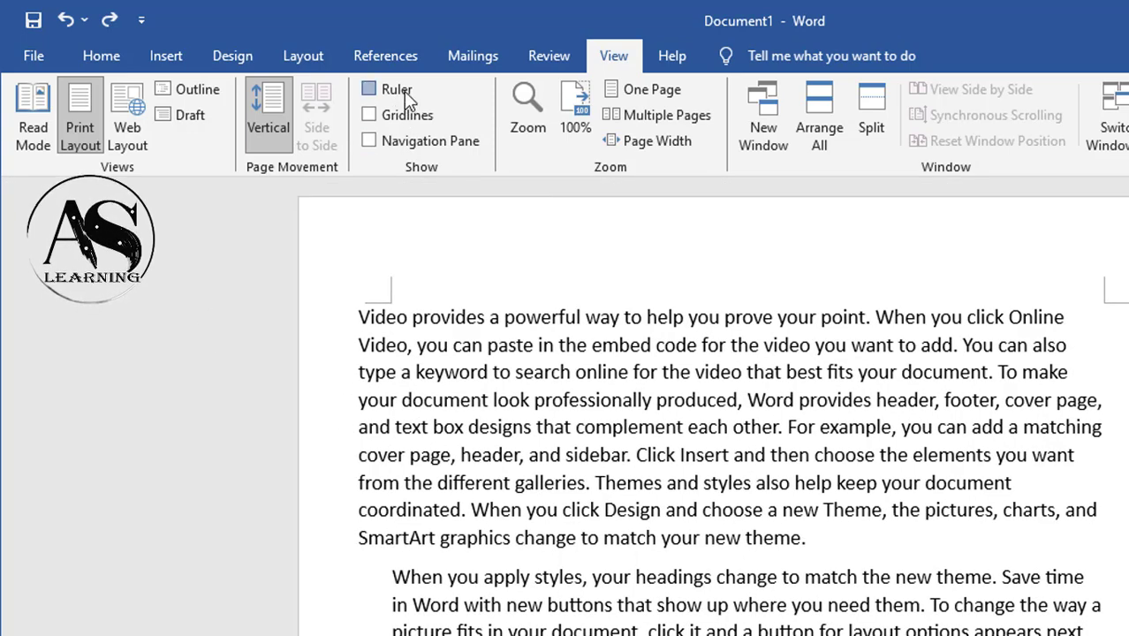
- Show the gridlines, inspect them on a page emptied by a page break inside the word "provides", and hide them again
left_click(410, 117)
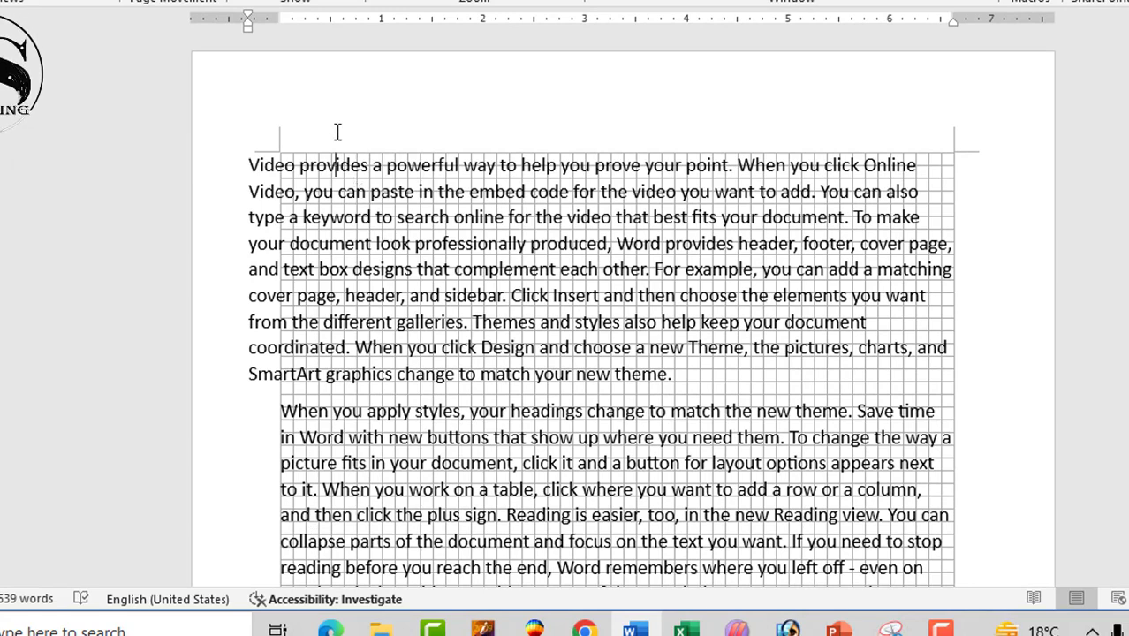
key("ctrl+Return")
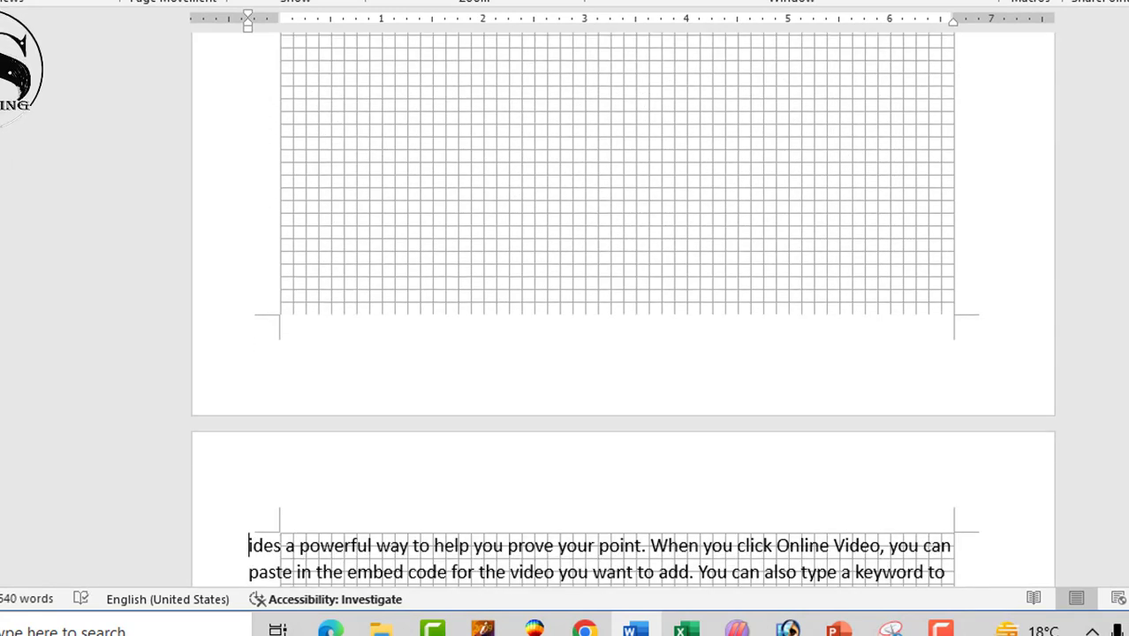
scroll(623, 309, "up", 10)
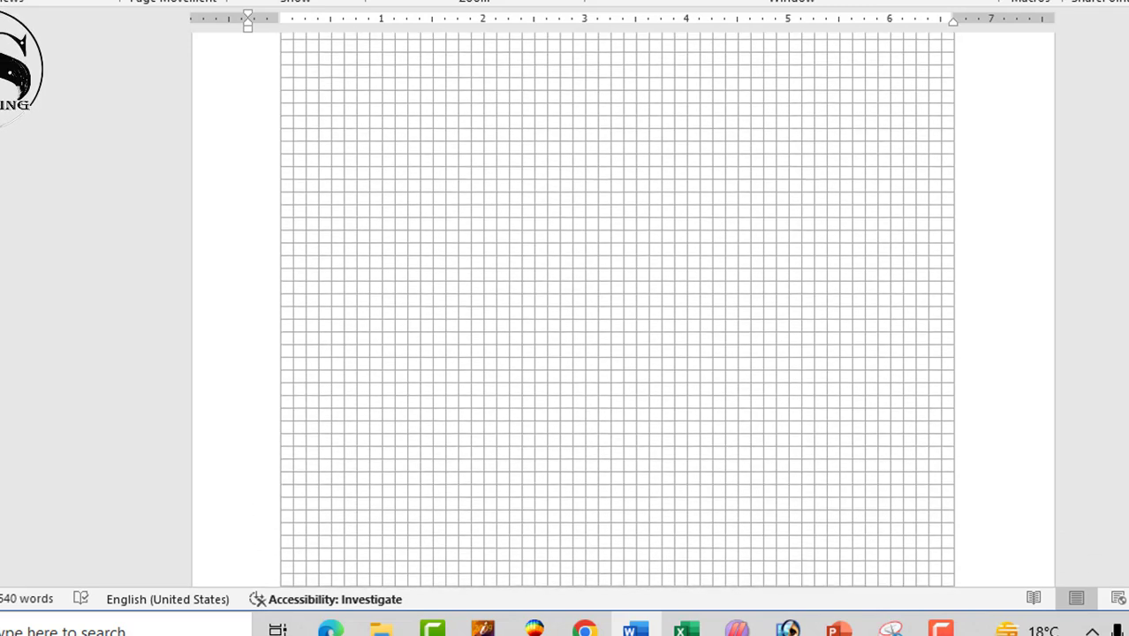
scroll(618, 309, "up", 5)
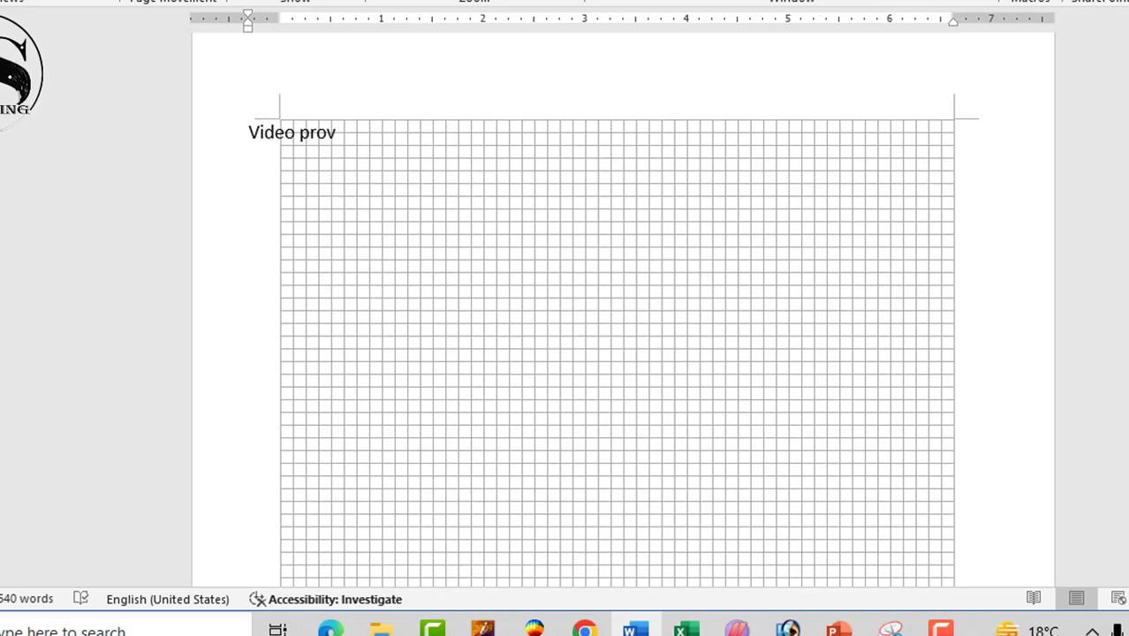
scroll(617, 309, "down", 3)
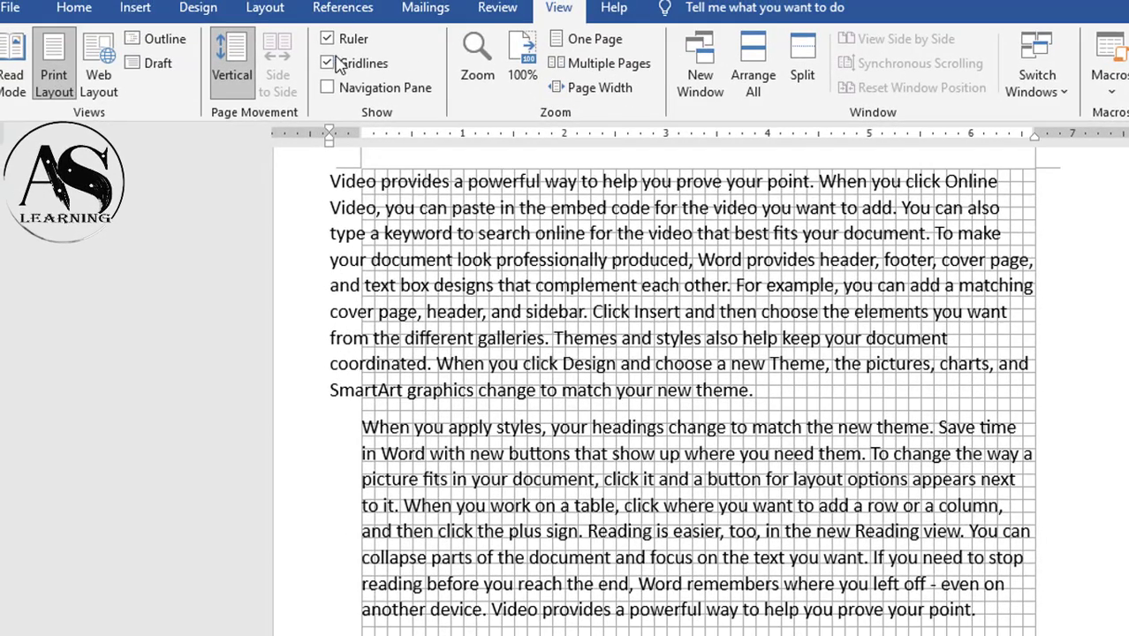
left_click(332, 63)
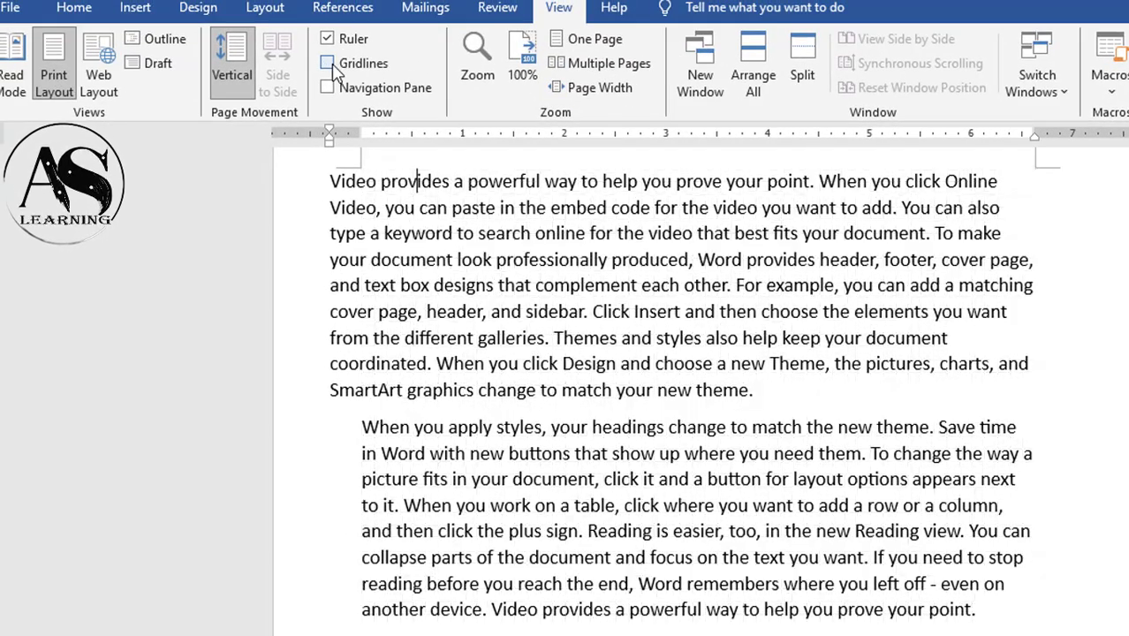
- Show the Navigation Pane and search the document for "design"
left_click(373, 90)
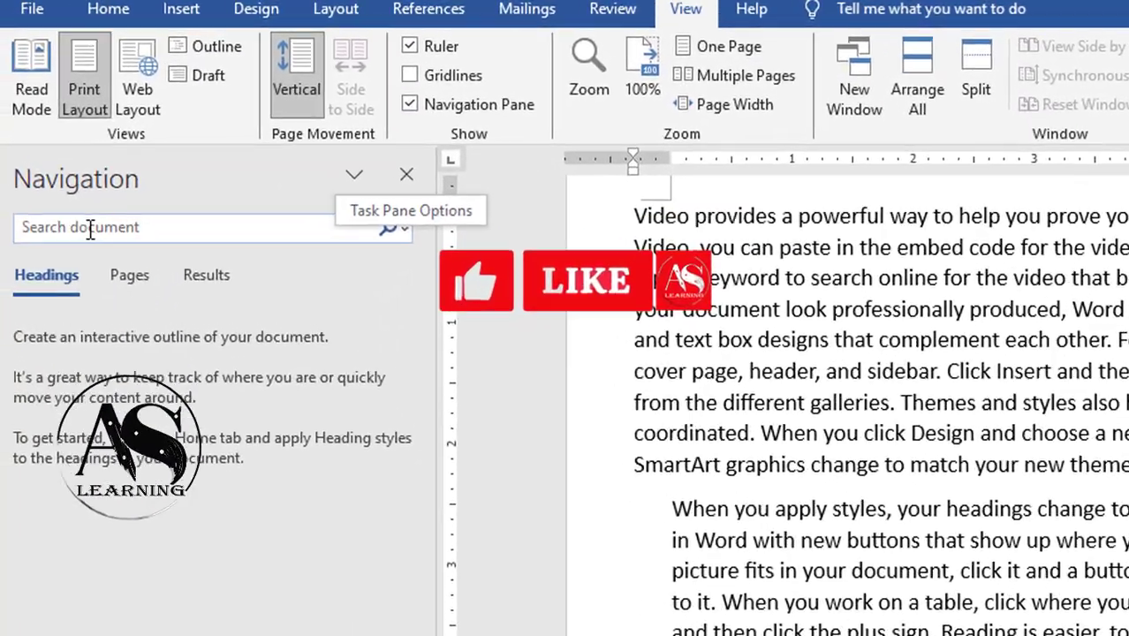
left_click(90, 230)
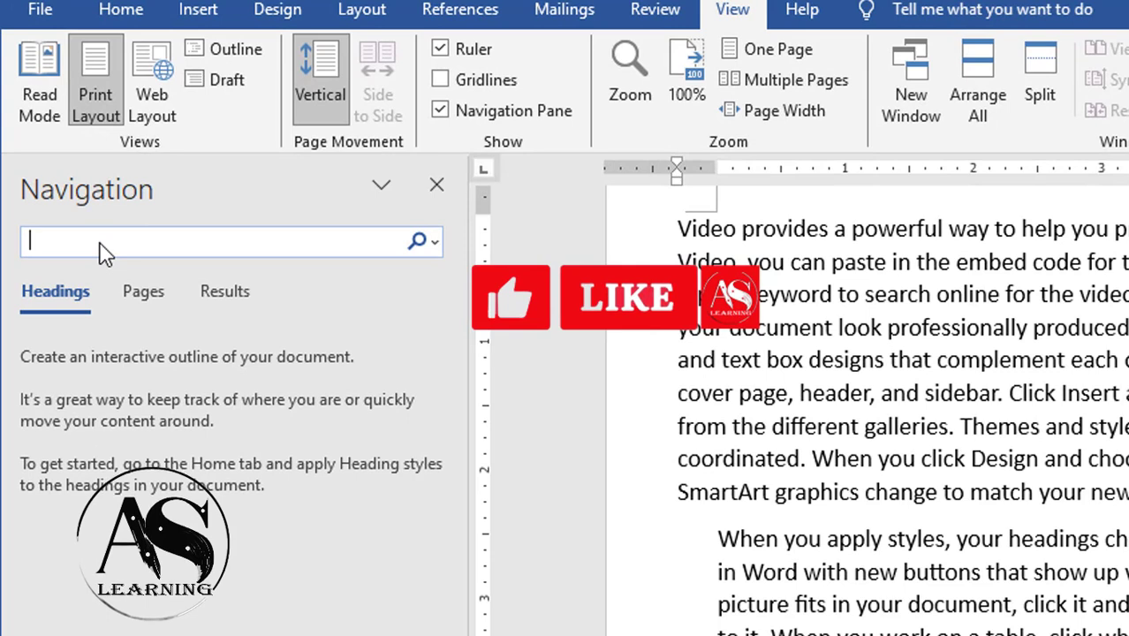
type("design")
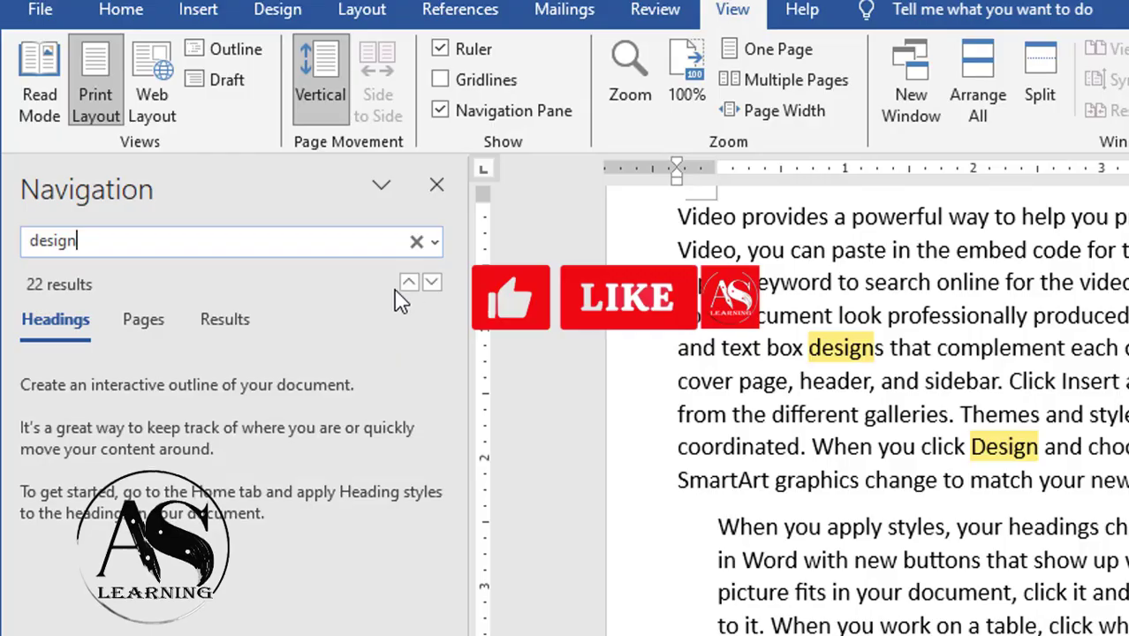
- Step forward through the "design" matches in the document up to the 13th match
left_click(432, 282)
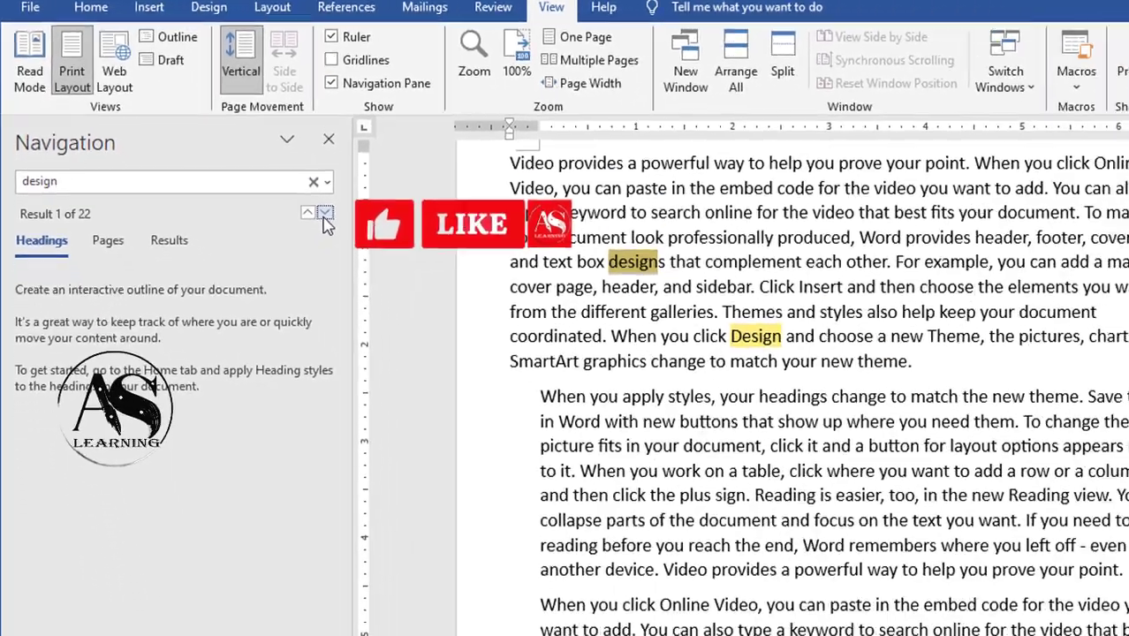
left_click(432, 283)
double_click(295, 195)
triple_click(295, 195)
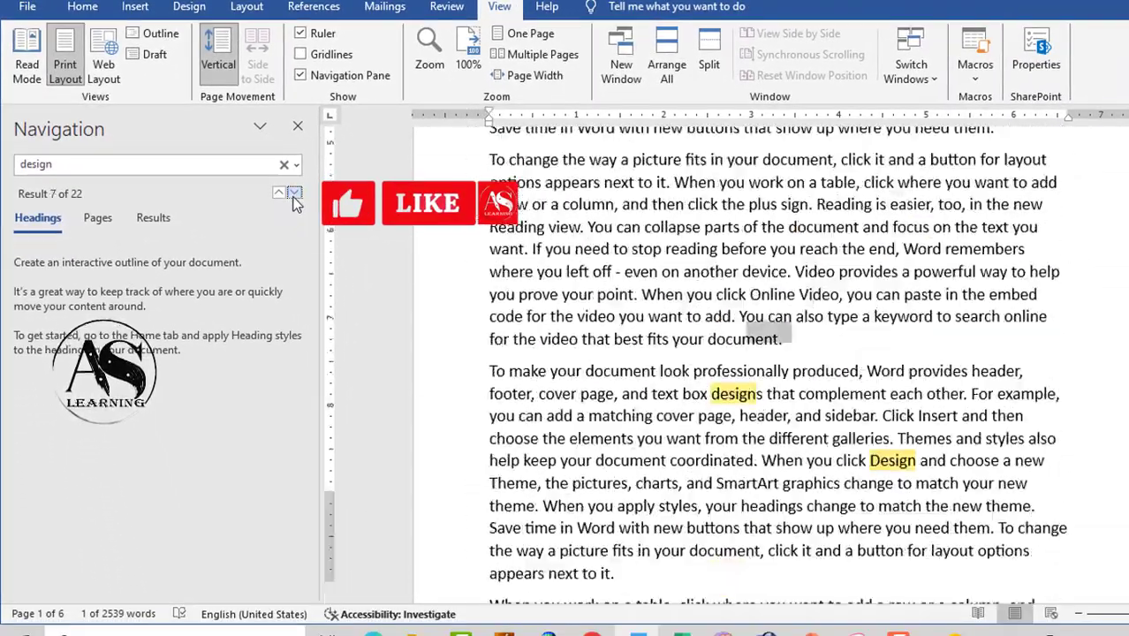
double_click(295, 195)
triple_click(295, 194)
left_click(294, 193)
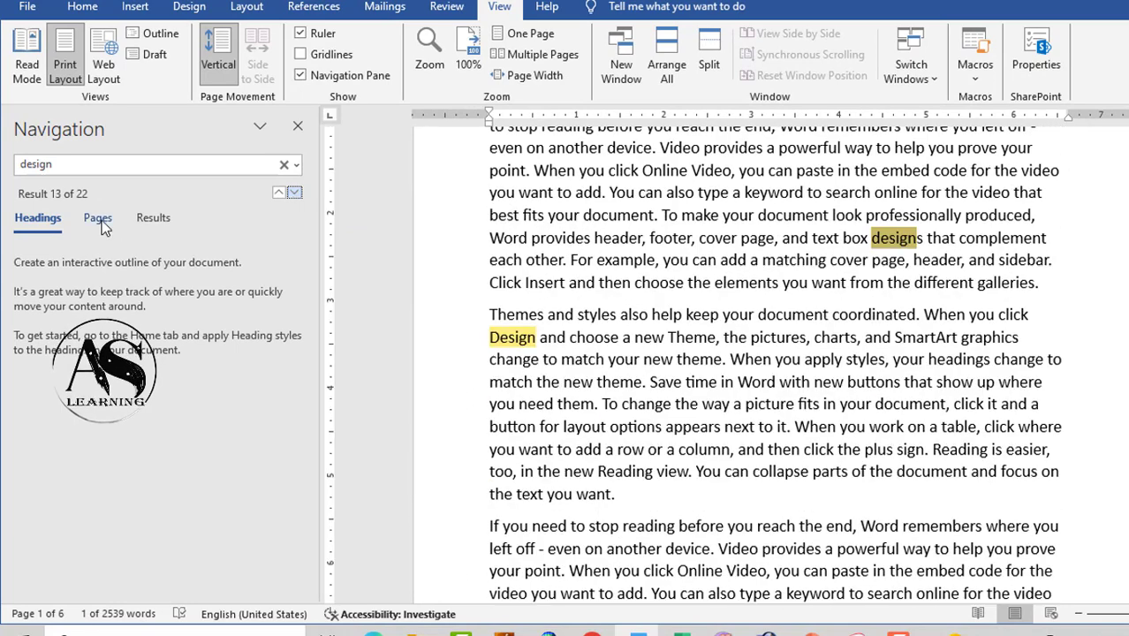
- Browse the page thumbnails and the list of "design" results, and close the Navigation Pane
left_click(98, 218)
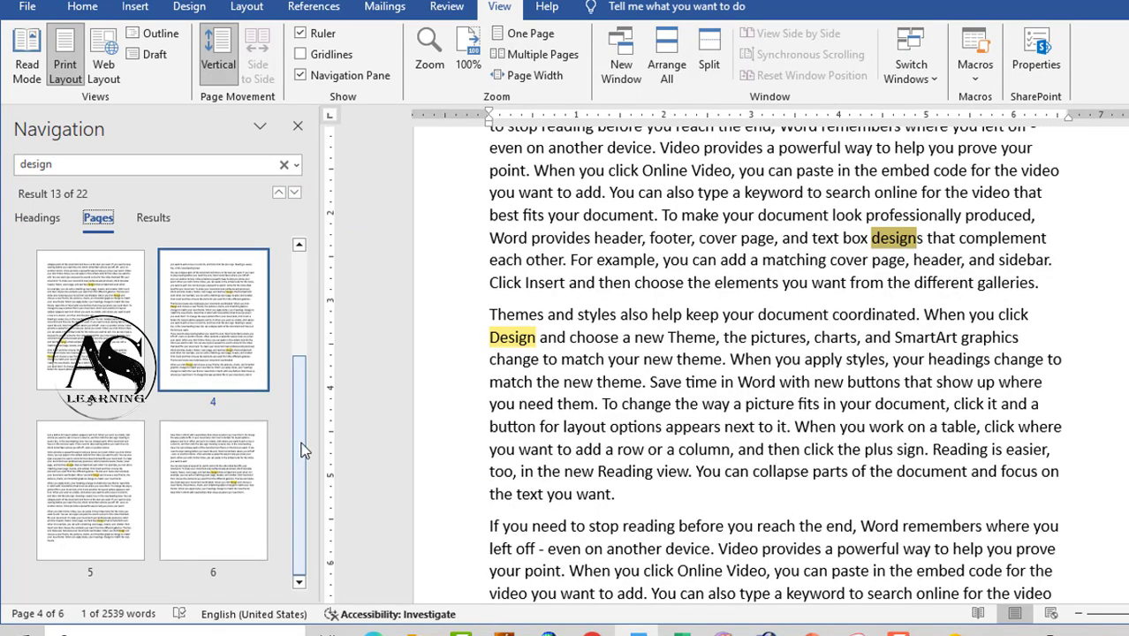
scroll(87, 259, "up", 1)
scroll(88, 259, "down", 1)
left_click(152, 218)
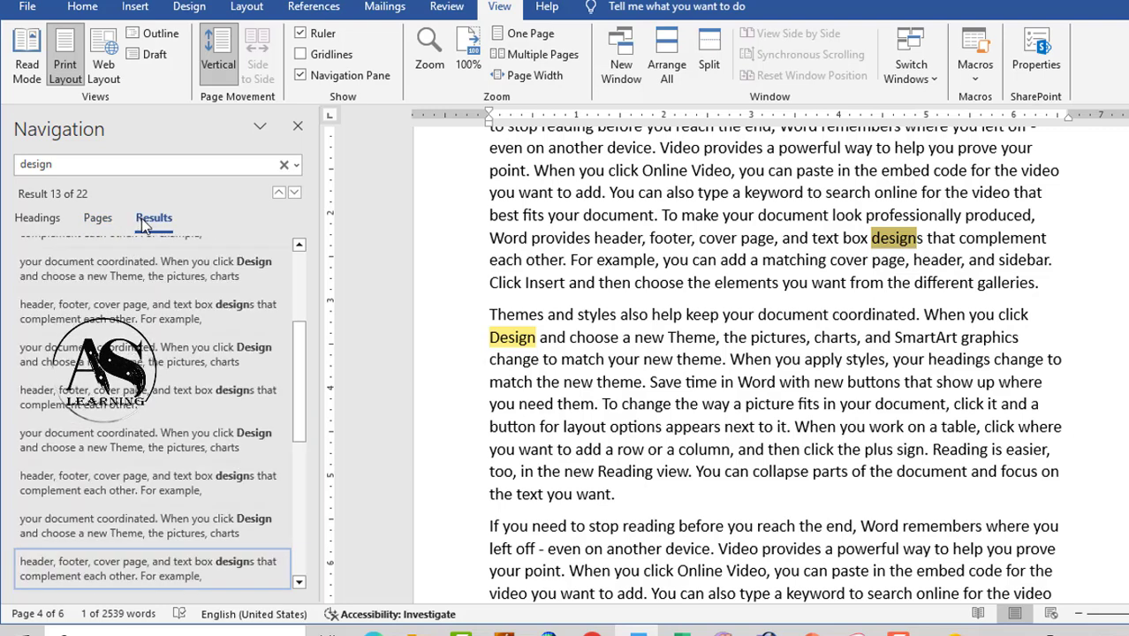
left_click_drag(300, 389, 301, 268)
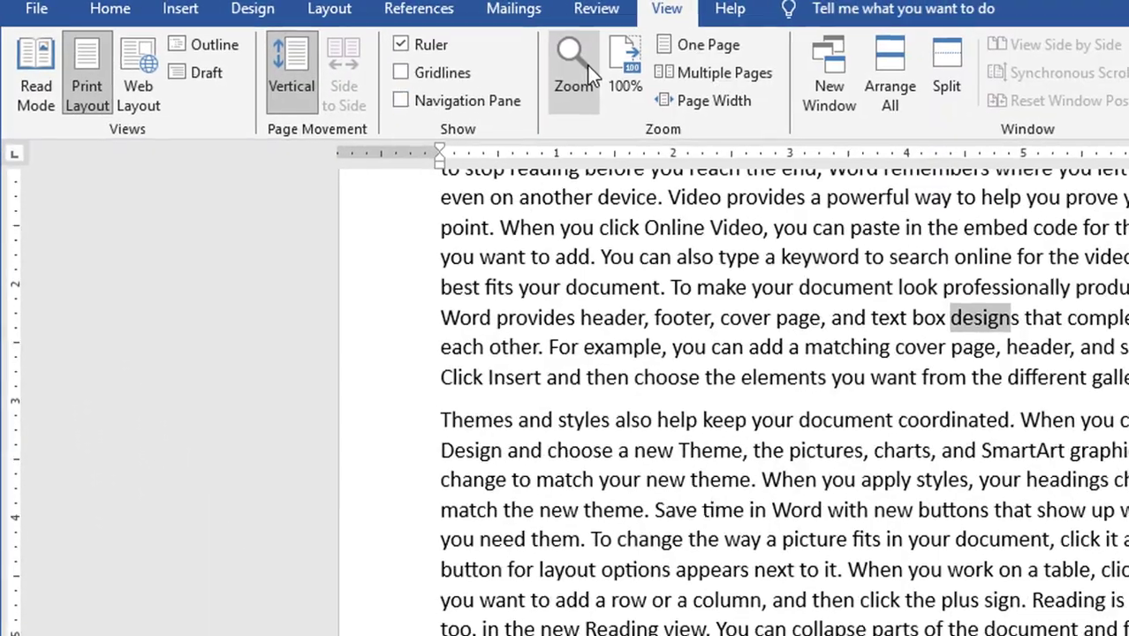
- Try the 75% preset in the zoom settings, and confirm the zoom at 100%
left_click(462, 55)
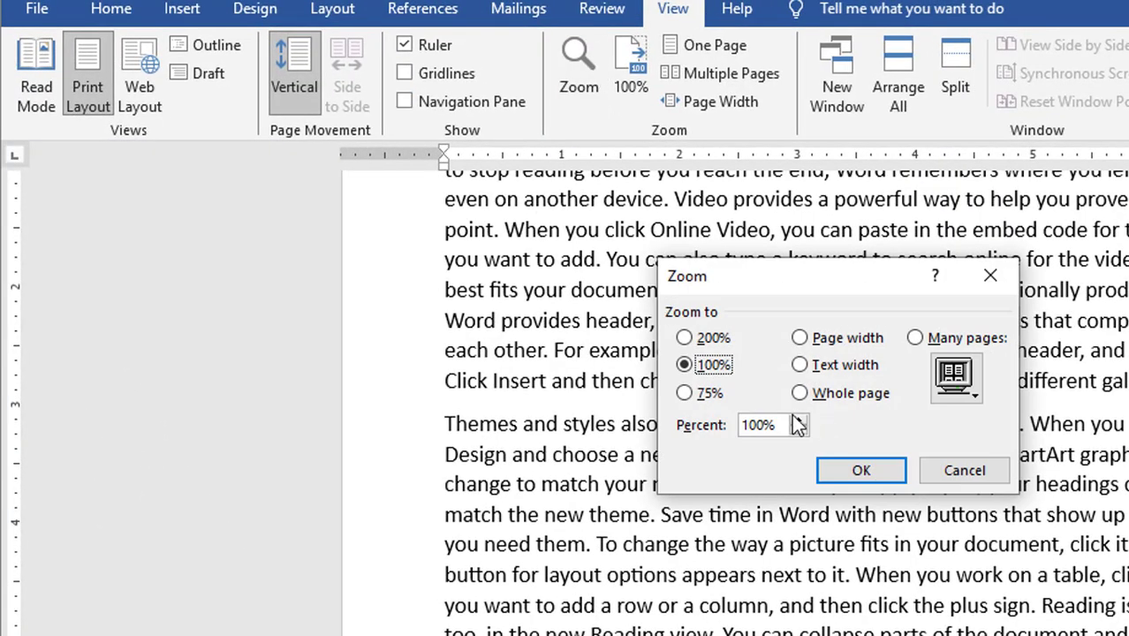
left_click(717, 393)
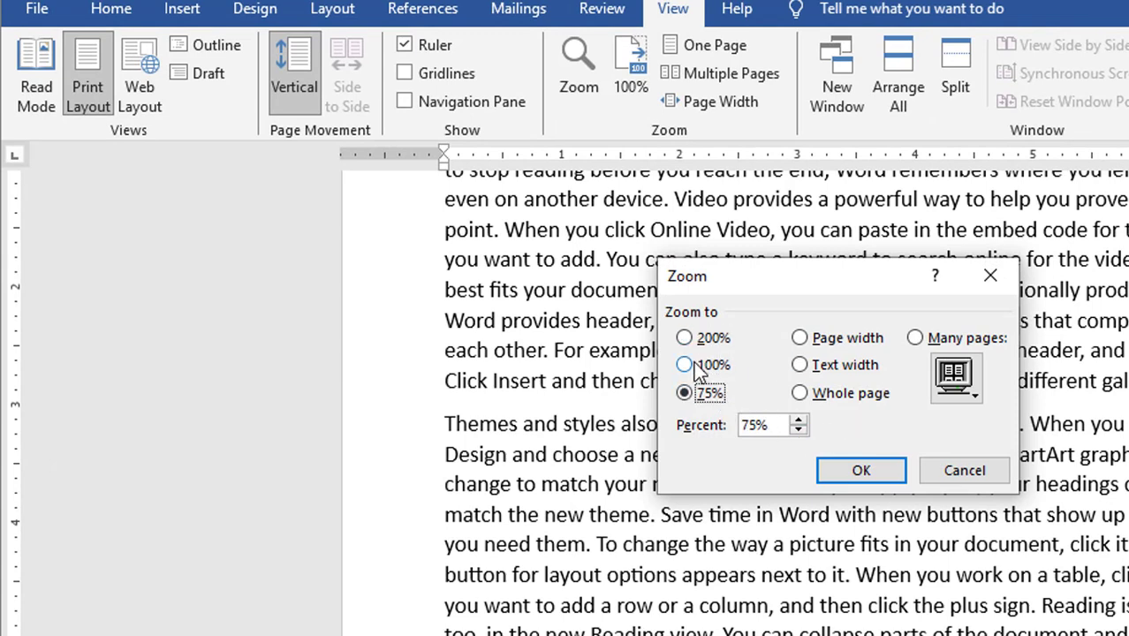
left_click(860, 473)
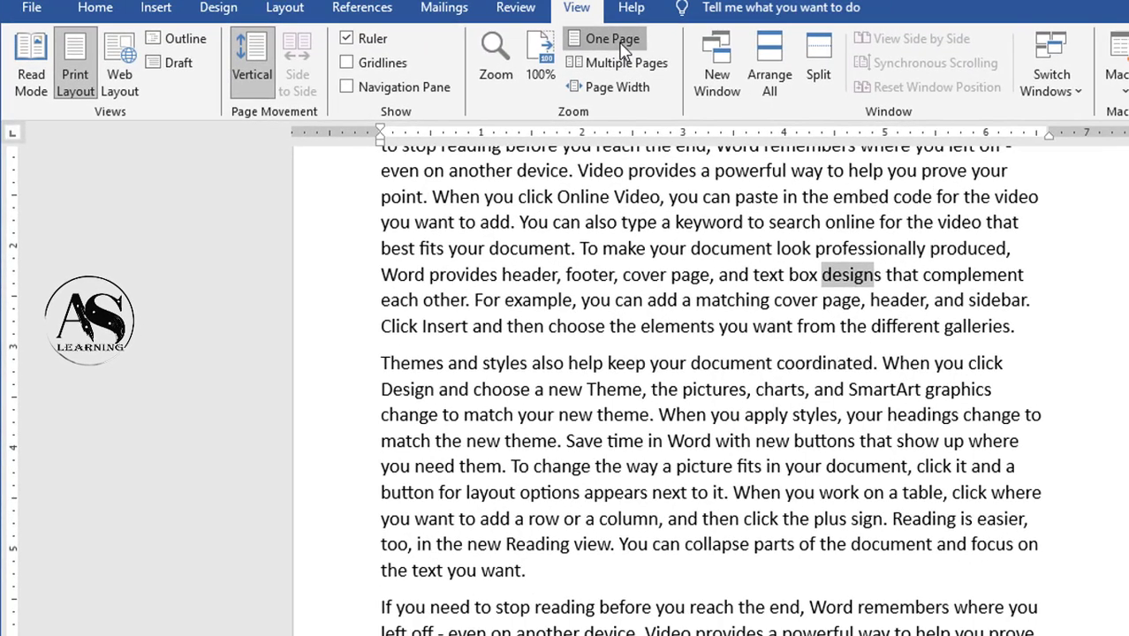
- View the document as one whole page, and as multiple pages side by side
left_click(719, 46)
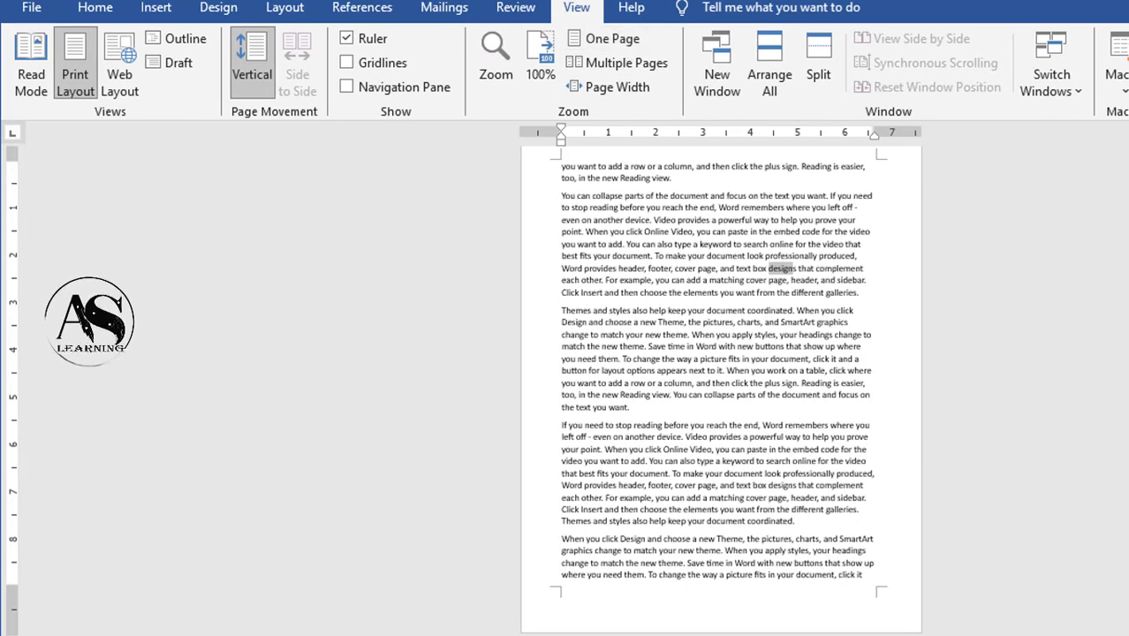
left_click(657, 64)
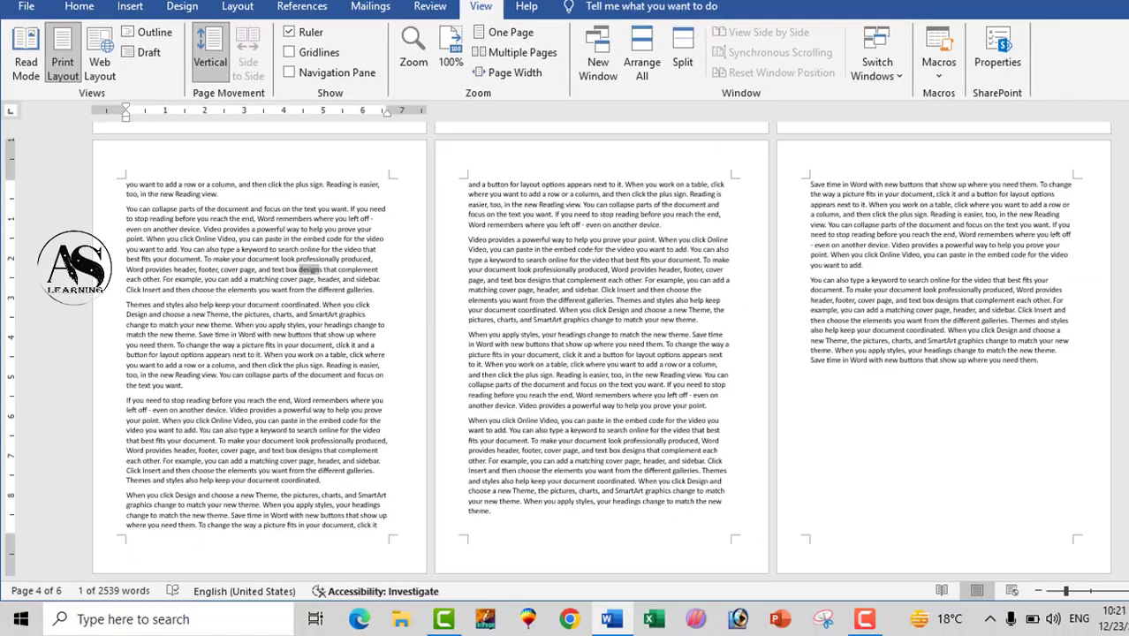
left_click_drag(1128, 482, 1127, 457)
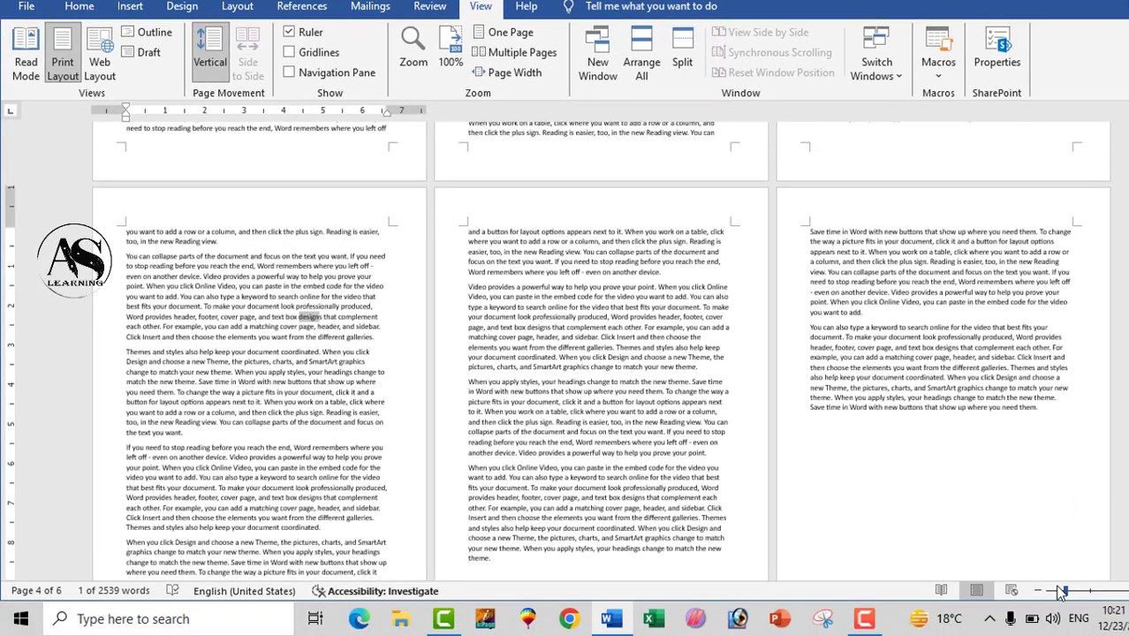
- Enlarge the document from the multi-page display and fit the page width to the window
left_click_drag(1067, 591, 1089, 597)
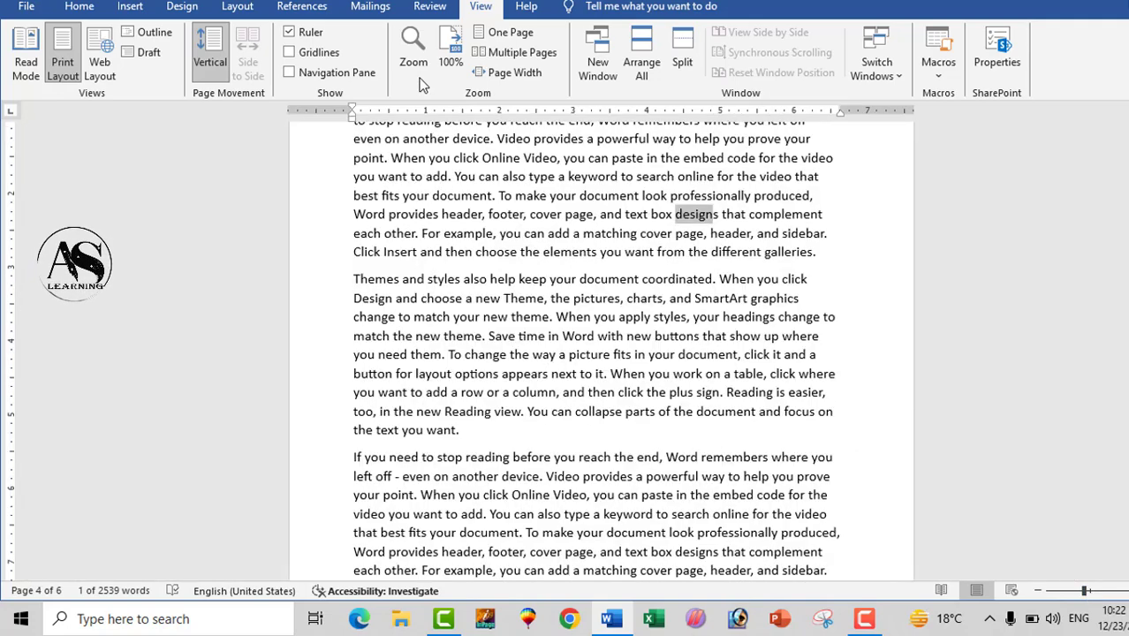
left_click(538, 74)
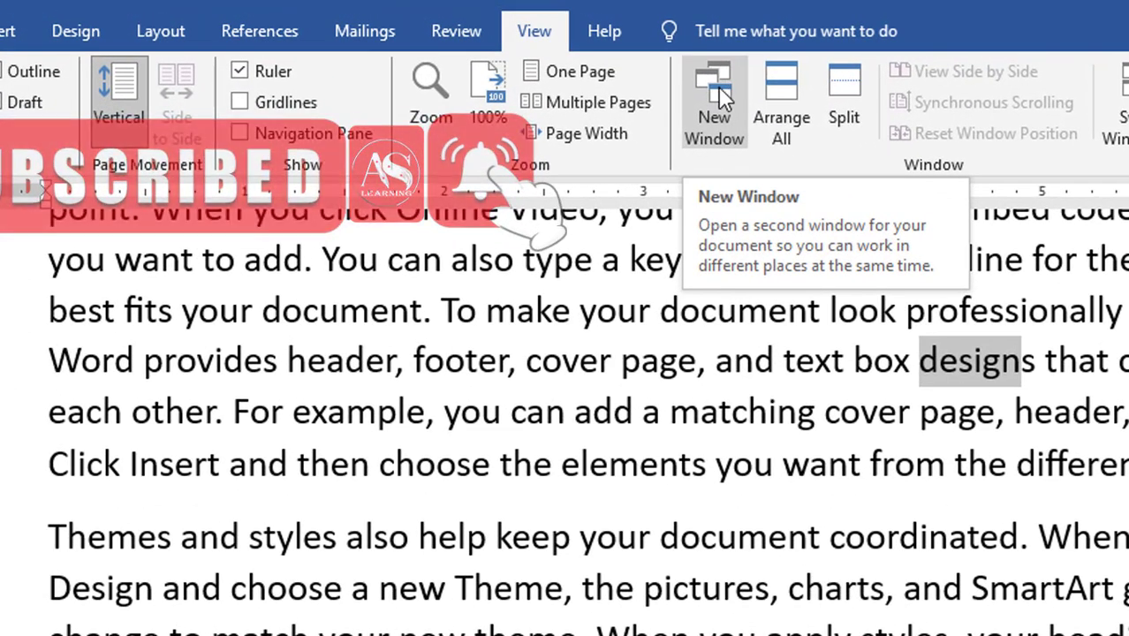
- Open a second window of the document and return to the Document1:1 window
left_click(719, 87)
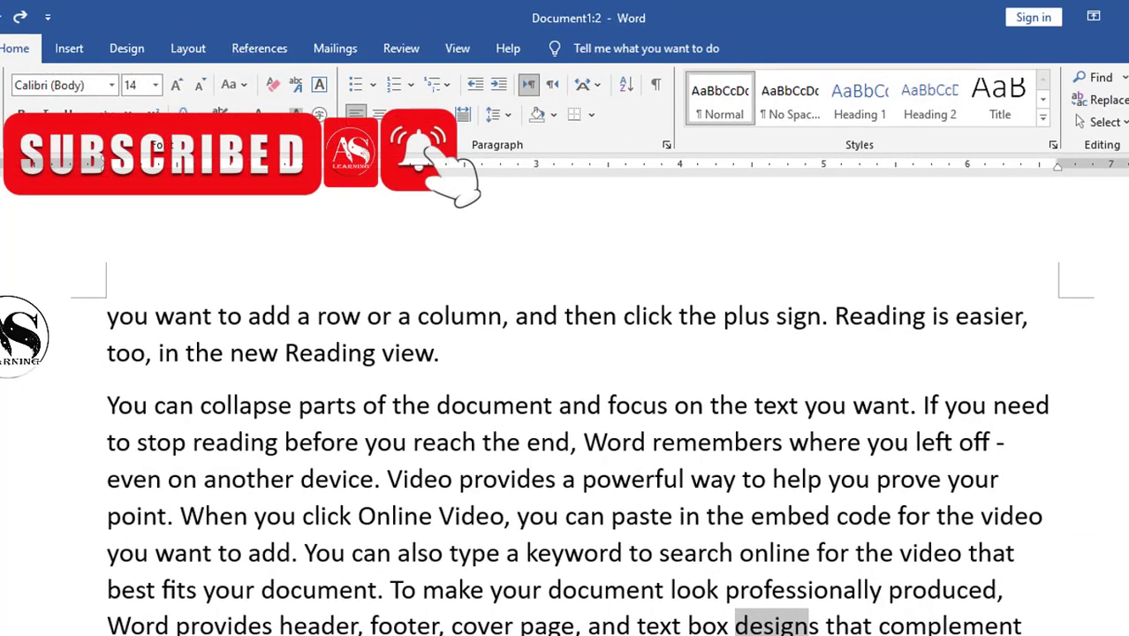
mouse_move(601, 635)
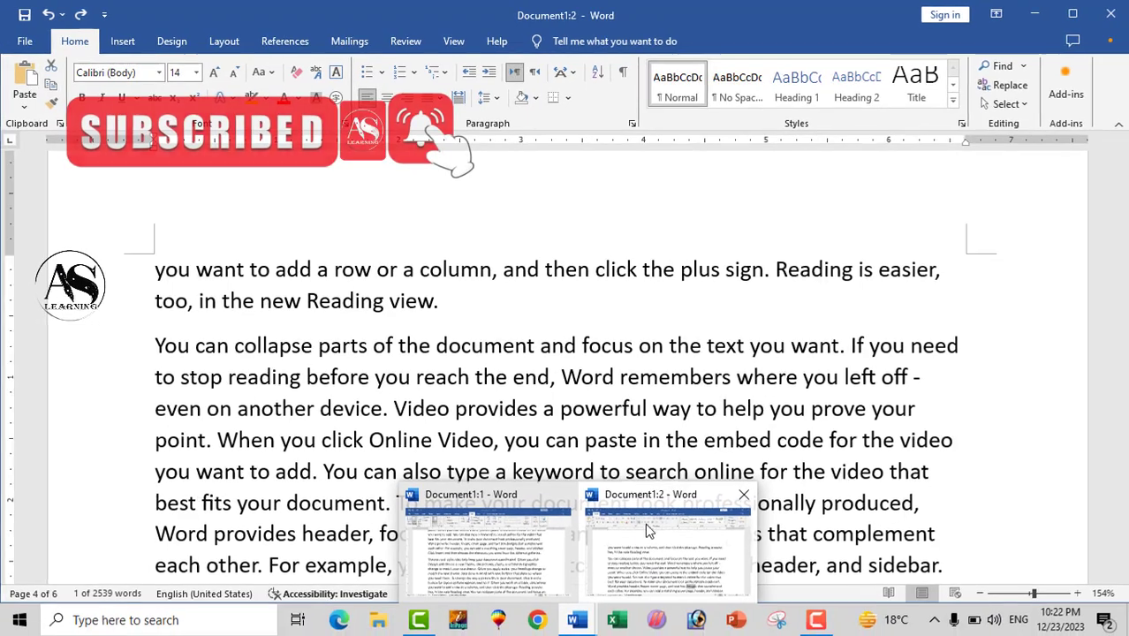
left_click(483, 595)
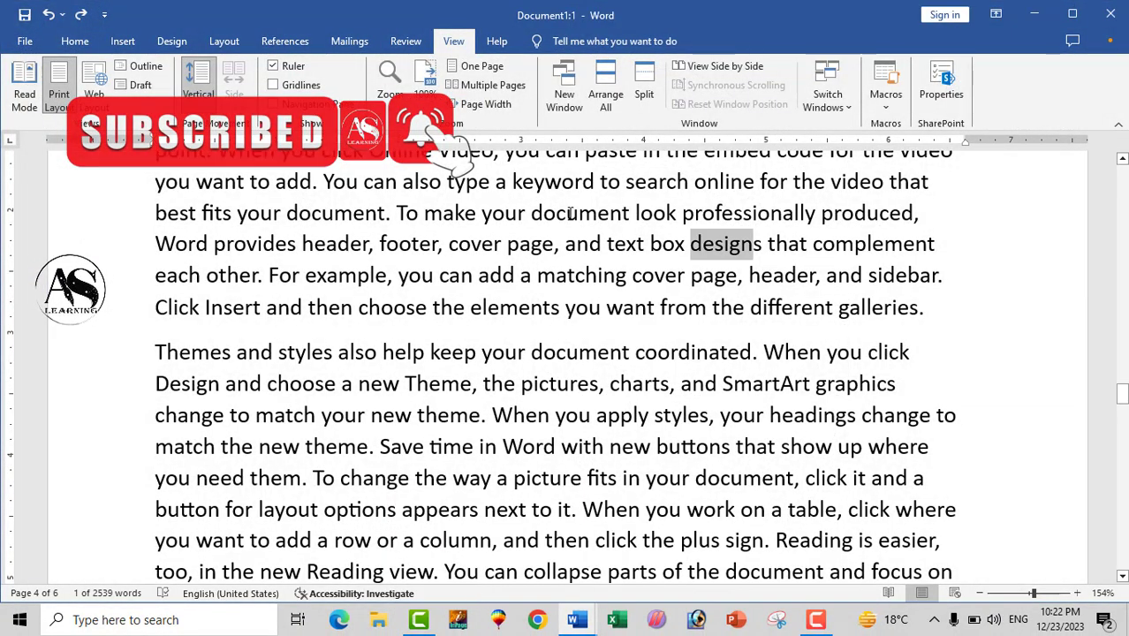
- Arrange both document windows on screen, shift the Document1:2 window sideways, and maximize the Document1:1 window
left_click(607, 104)
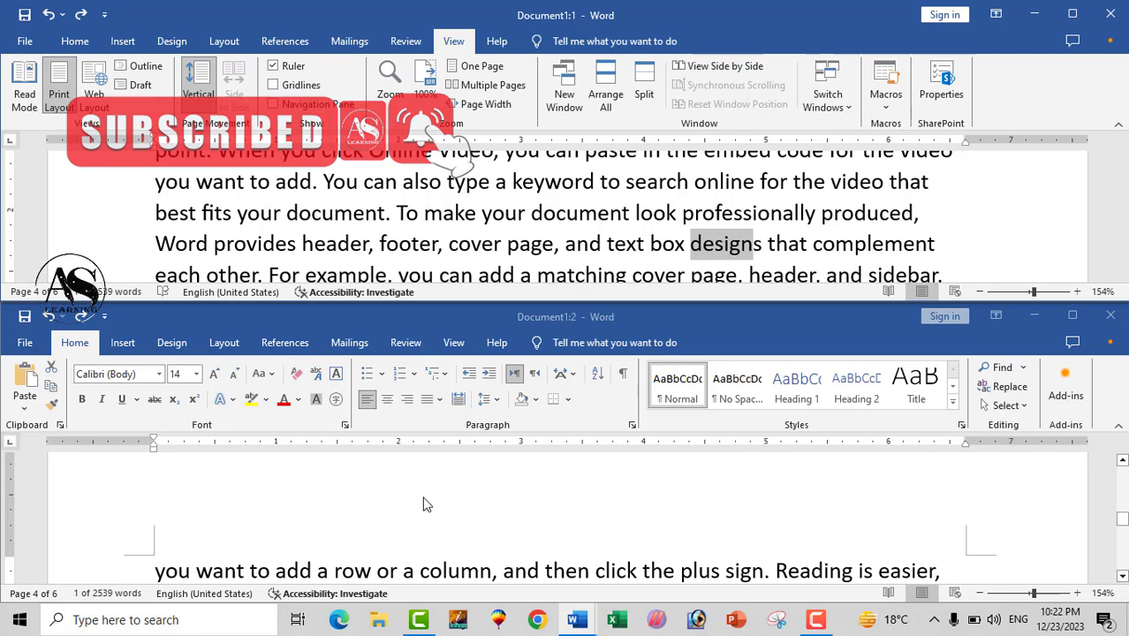
left_click_drag(806, 322, 903, 320)
left_click(811, 254)
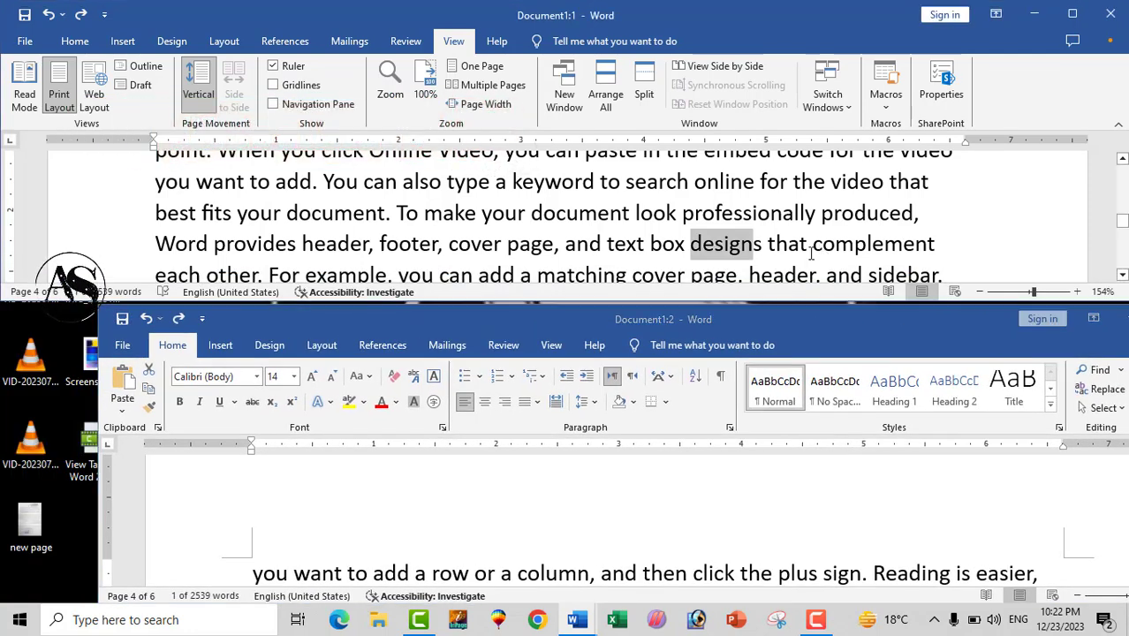
left_click(785, 190)
left_click(1072, 14)
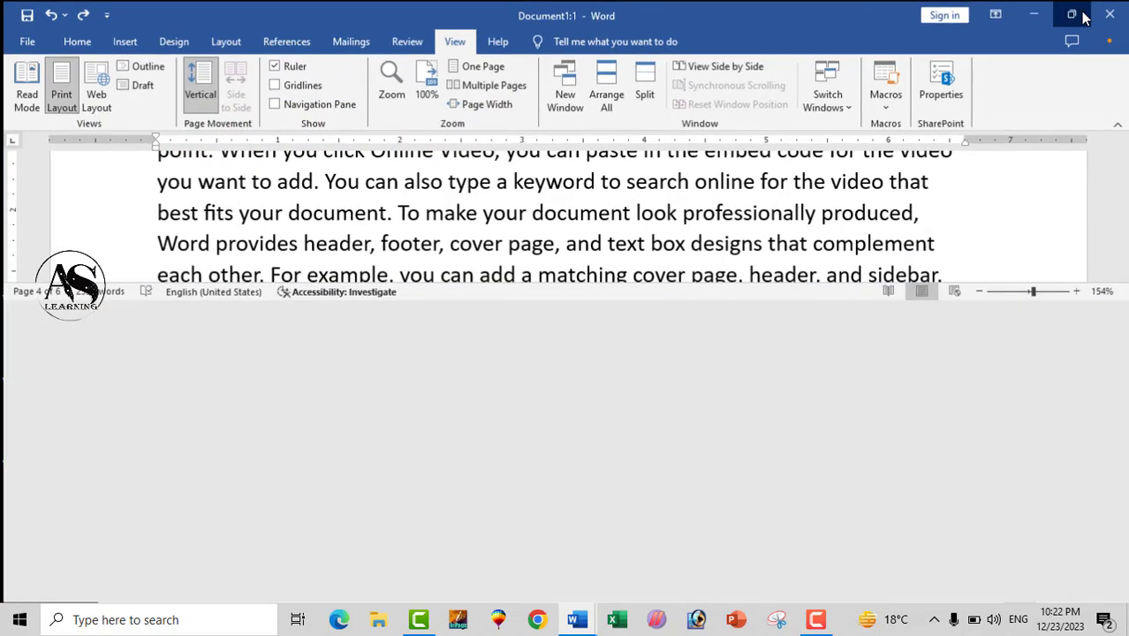
- Split the Document1:1 window into two panes and scroll each pane to a different part of the document
left_click(647, 78)
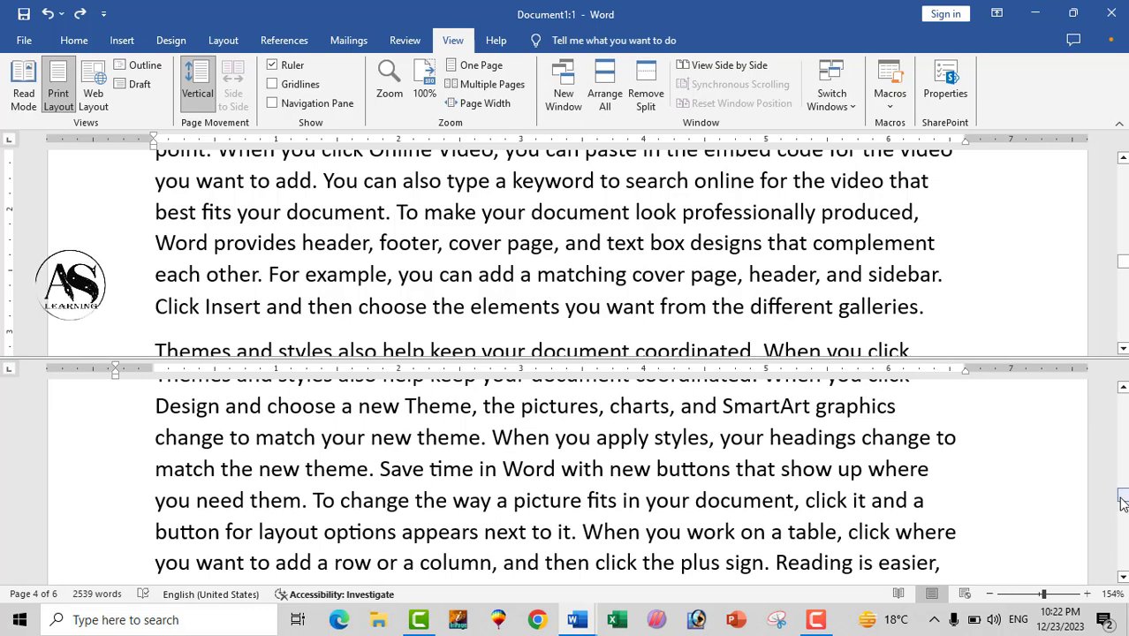
scroll(1122, 502, "down", 5)
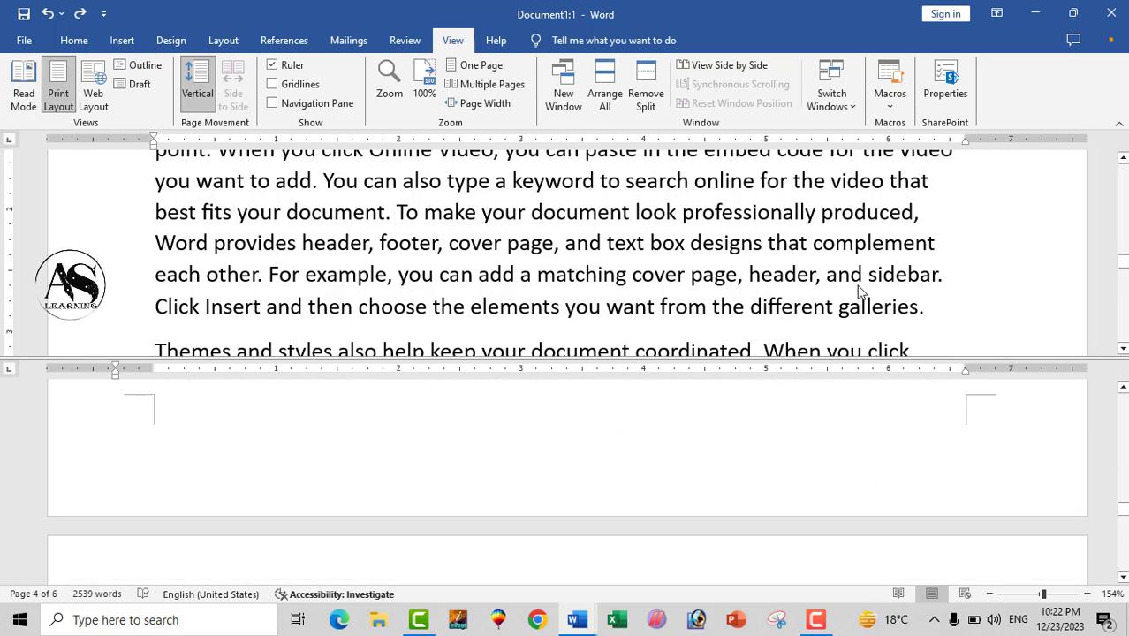
left_click_drag(1123, 268, 1122, 281)
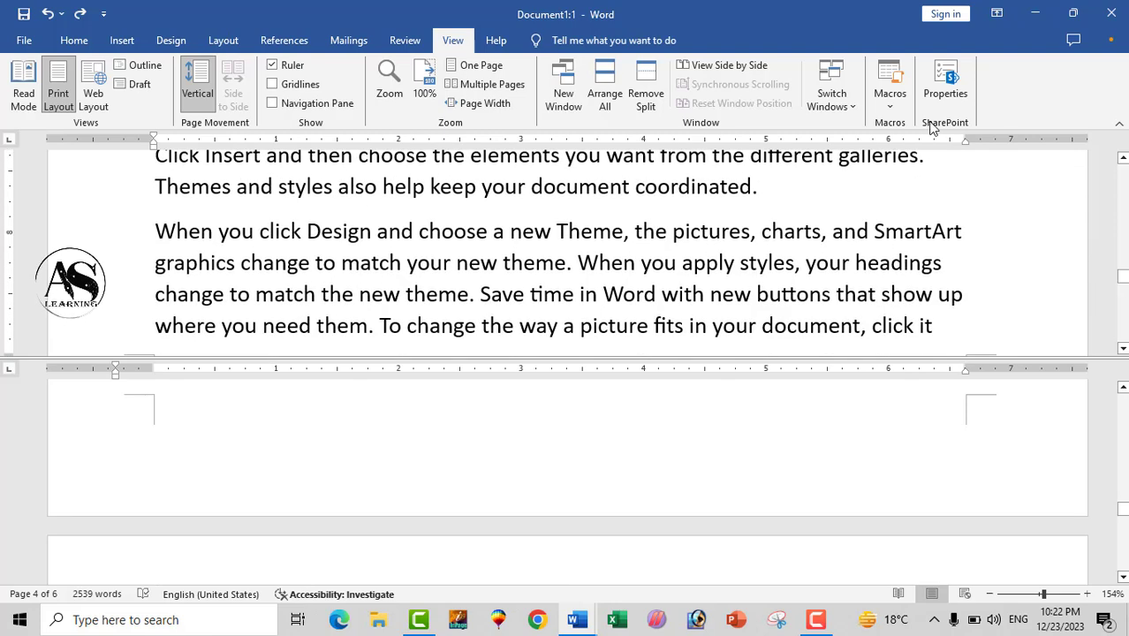
- View Document1:1 and Document1:2 side by side
left_click(728, 67)
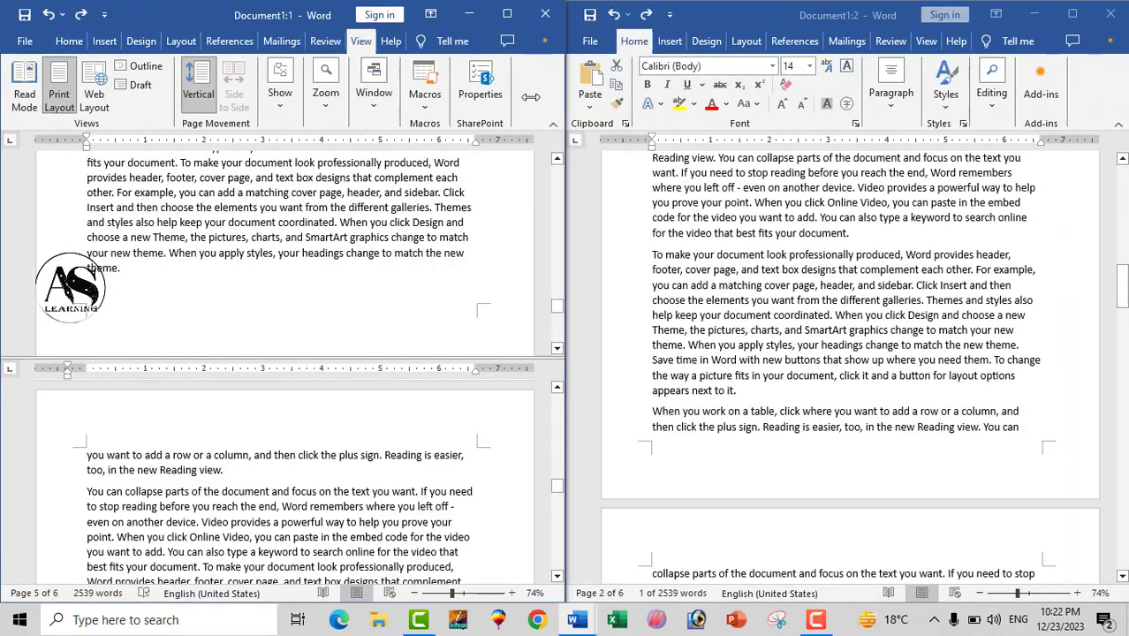
left_click(594, 265)
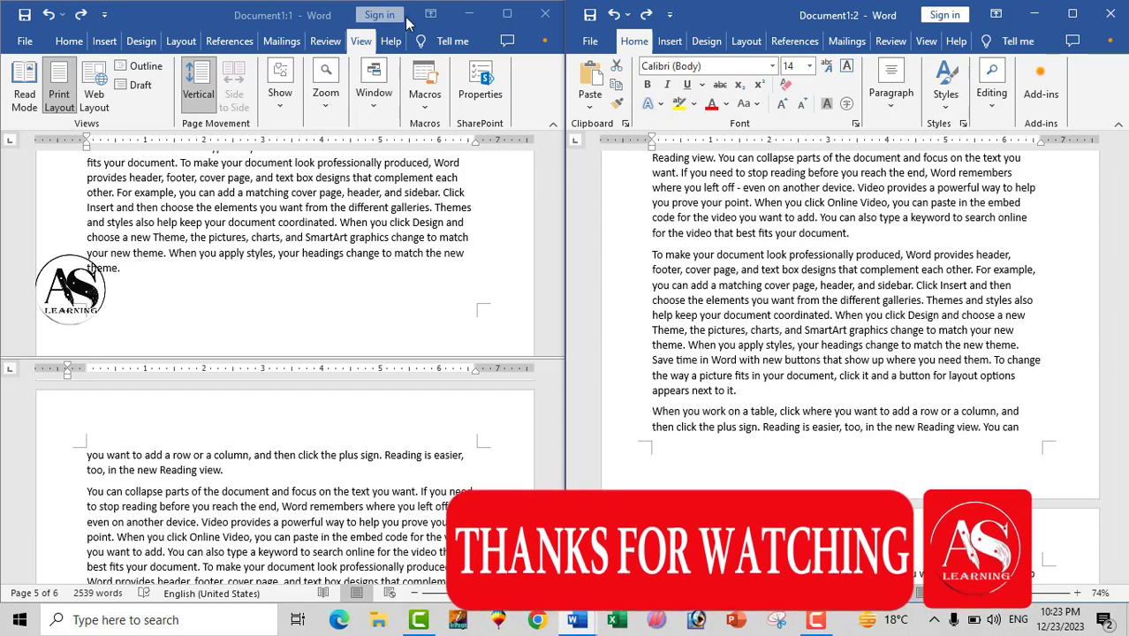
- Maximize the Document1:1 window and remove its split
left_click(507, 14)
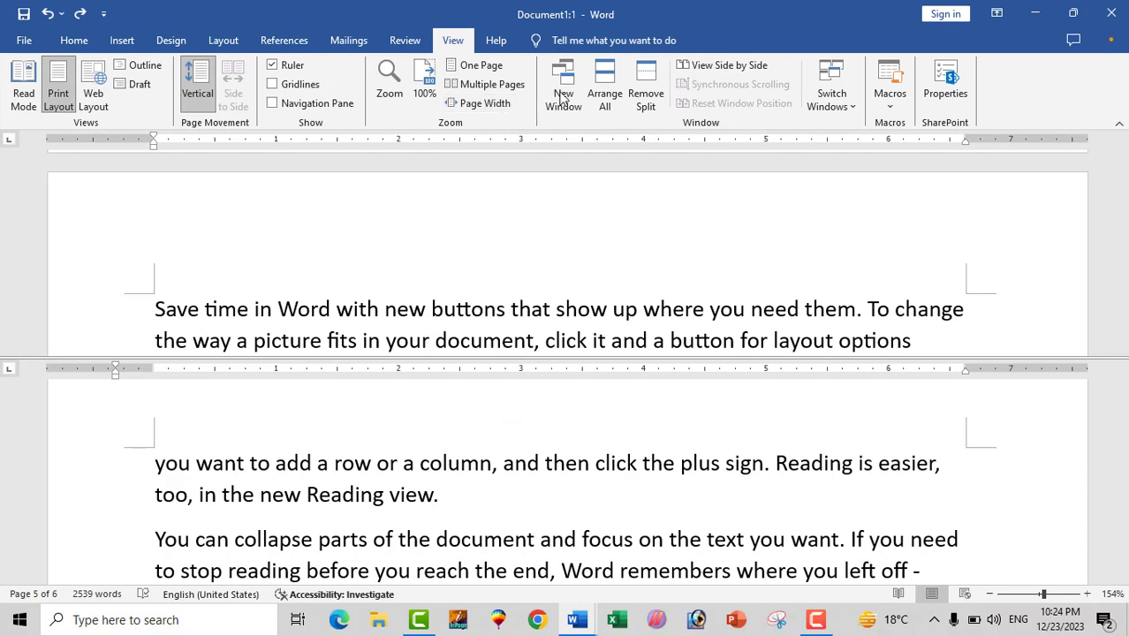
left_click(647, 104)
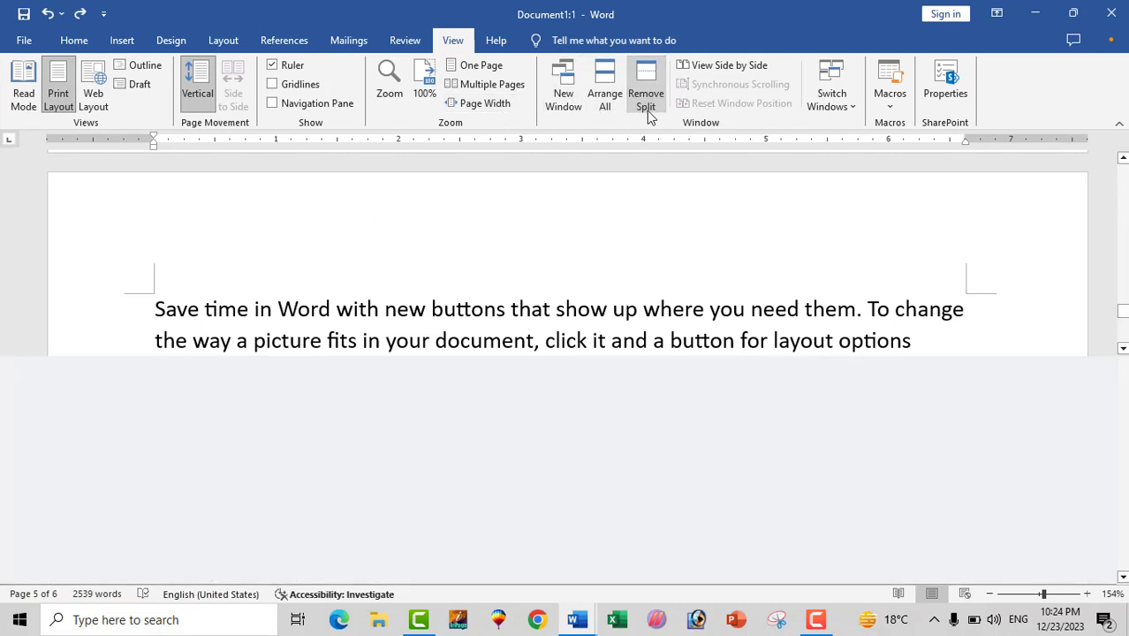
- Switch from Document1:1 to the Document1:2 window and back, twice
left_click(831, 99)
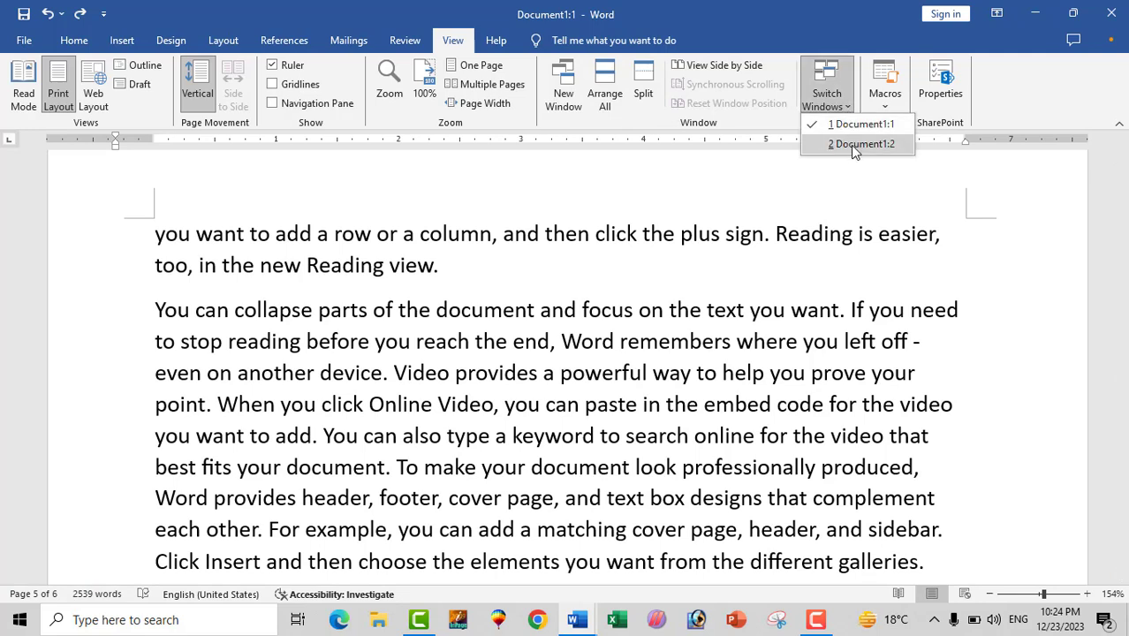
left_click(854, 147)
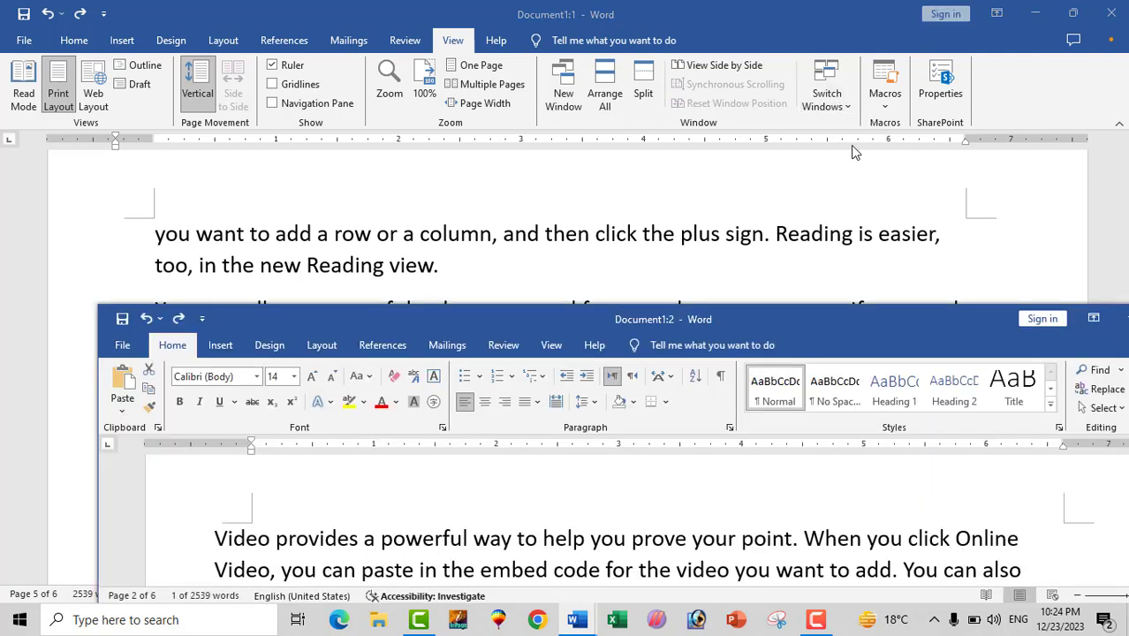
left_click(600, 227)
left_click(829, 103)
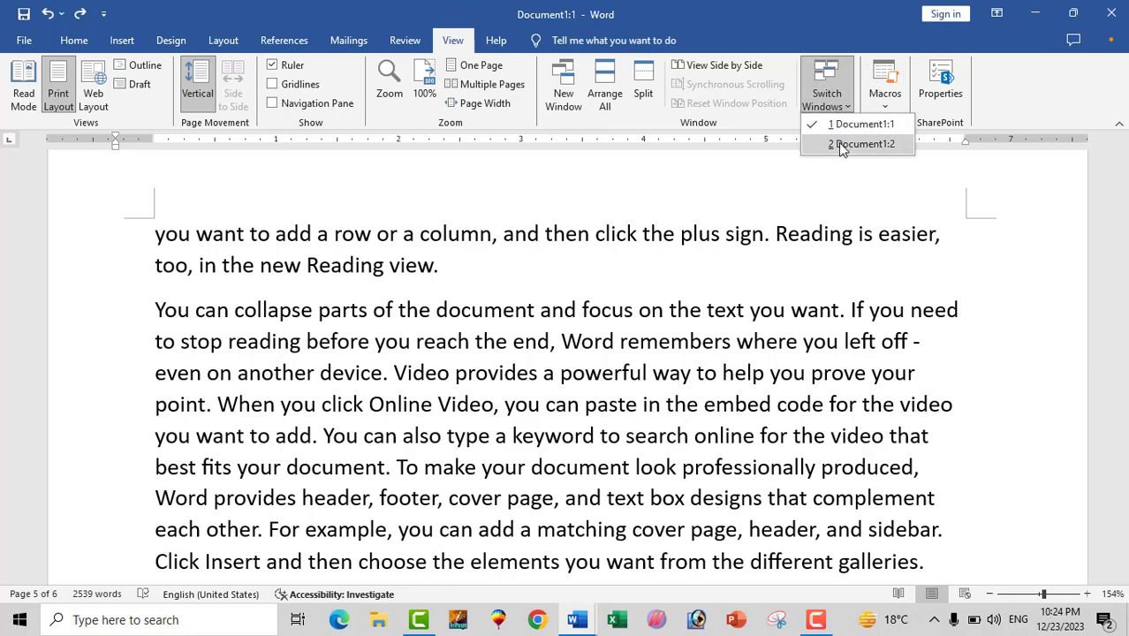
left_click(842, 144)
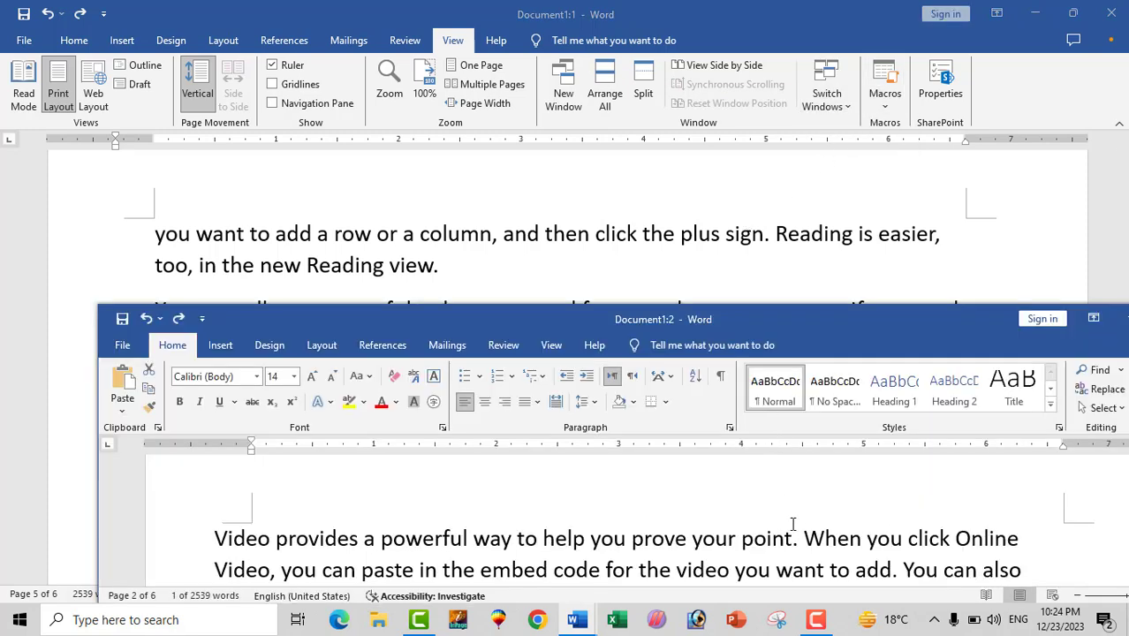
left_click(838, 301)
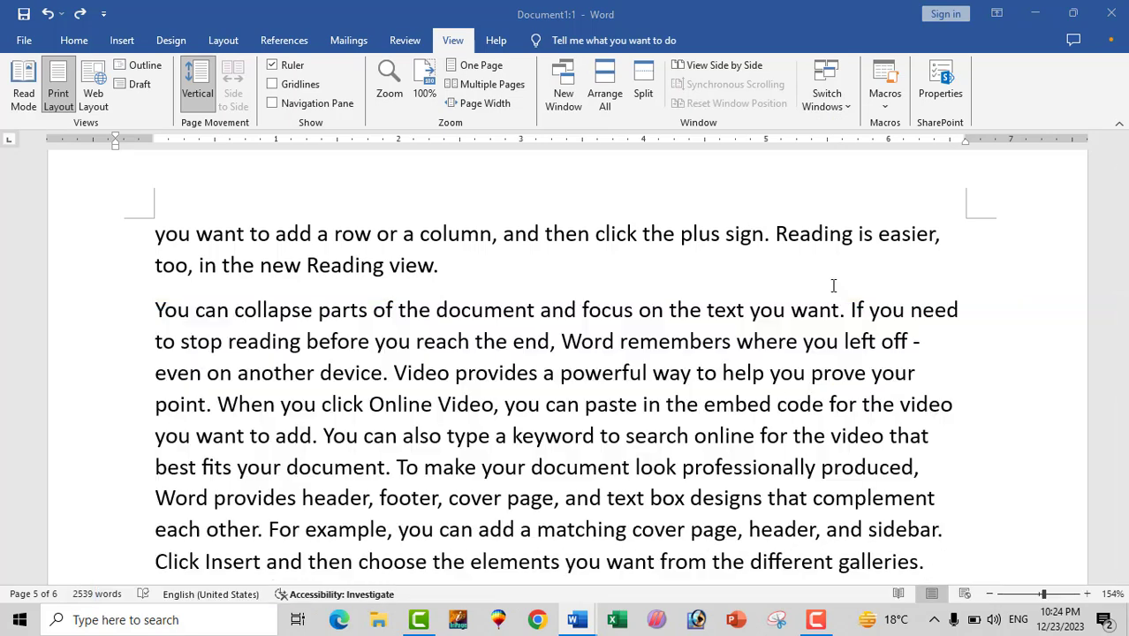
- Open the document's properties on the Info page
left_click(955, 91)
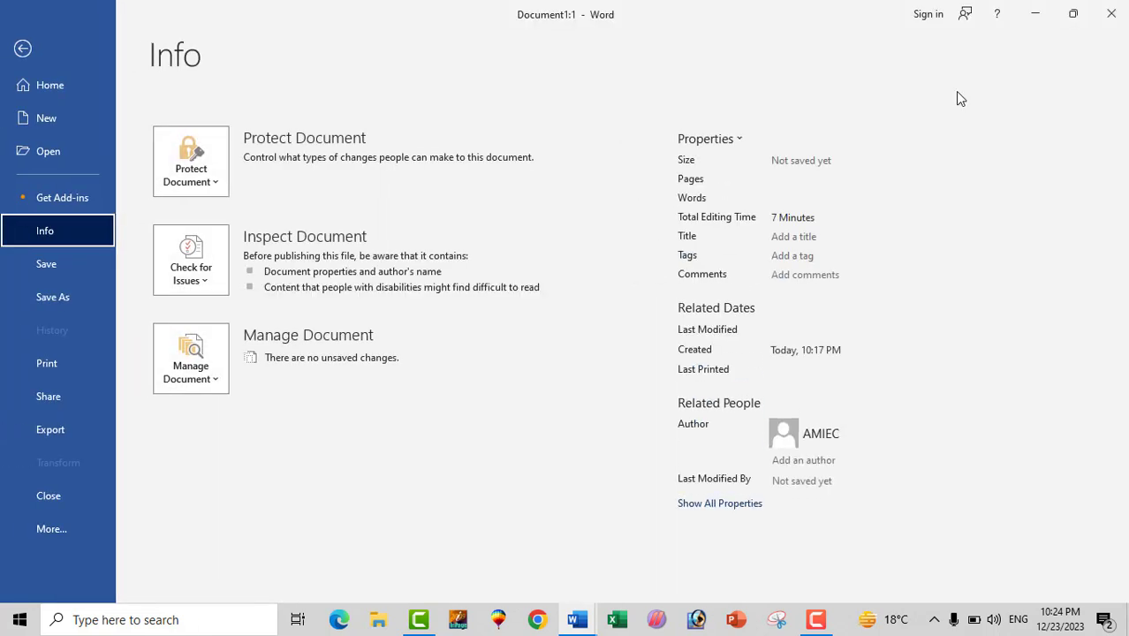